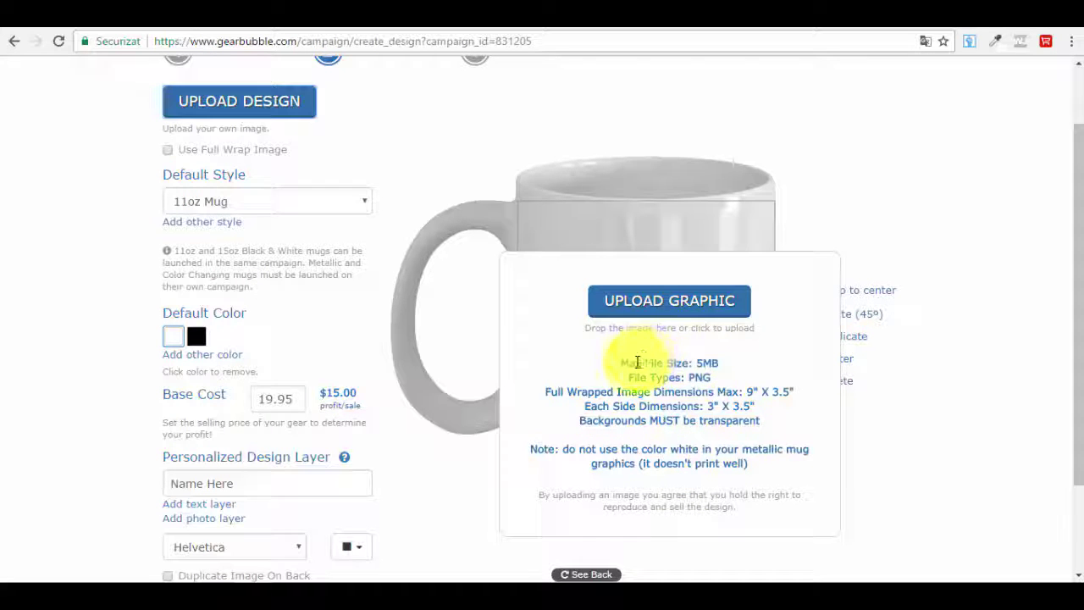
Upload the cat-512 PNG image from the Downloads folder as the mug's graphic
{"action": "left_click", "coordinate": [686, 303]}
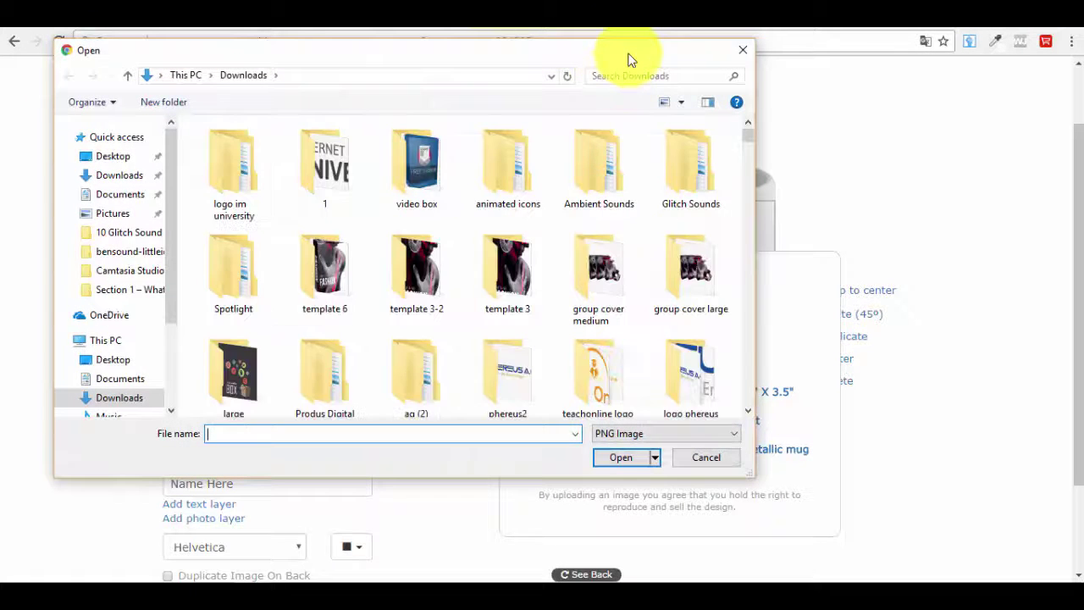
{"action": "type", "text": "c"}
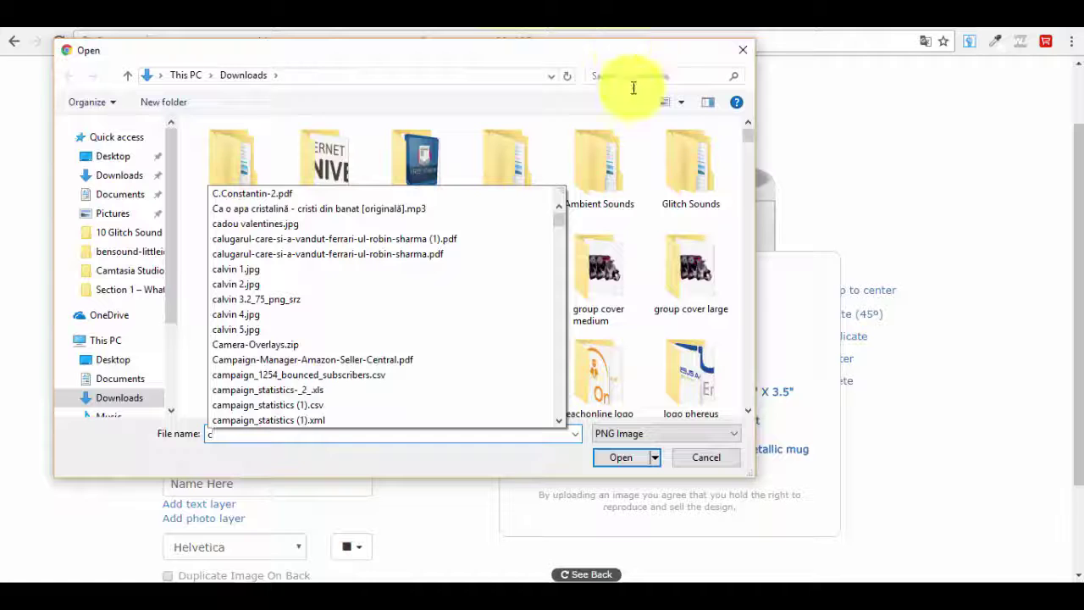
{"action": "key", "text": "Escape"}
{"action": "left_click", "coordinate": [631, 75]}
{"action": "type", "text": "cat"}
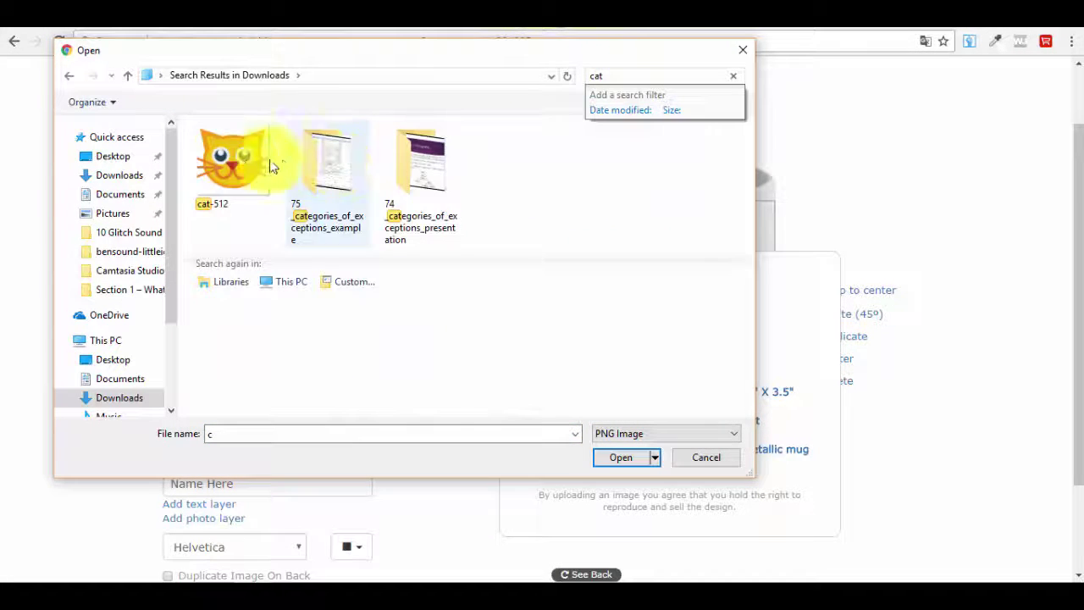
{"action": "left_click", "coordinate": [242, 159]}
{"action": "left_click", "coordinate": [621, 458]}
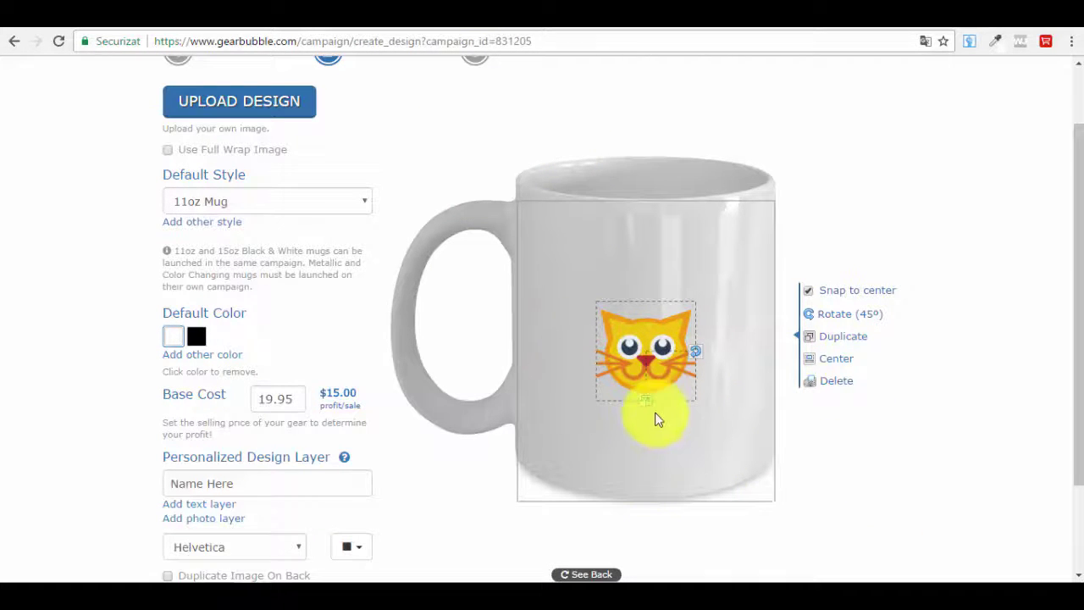
Enlarge the cat graphic to about three quarters of the print area's width and center it on the mug
{"action": "left_click_drag", "start_coordinate": [658, 354], "coordinate": [705, 359]}
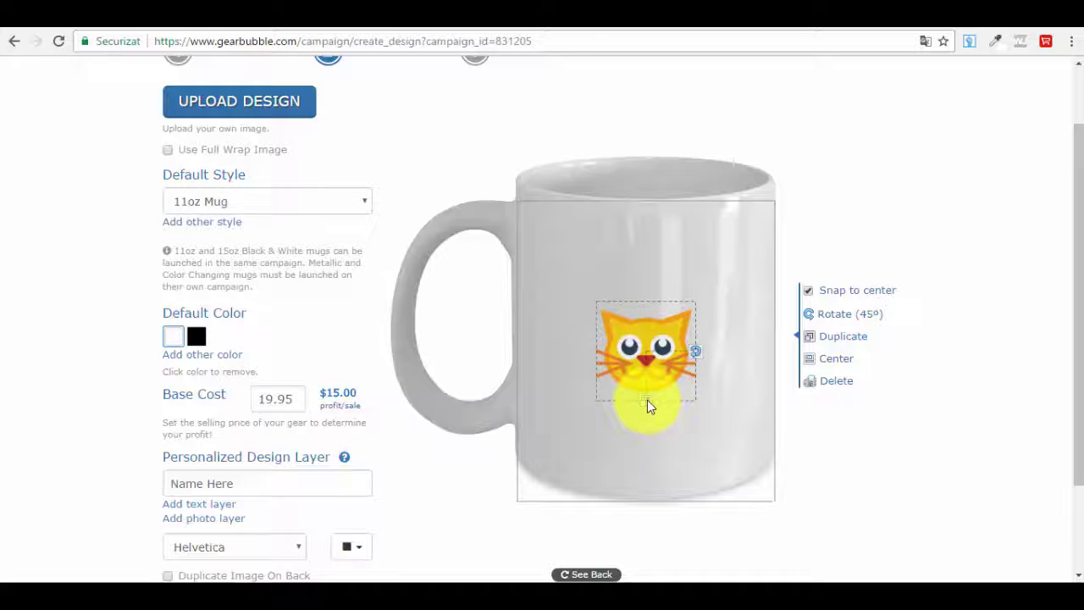
{"action": "left_click_drag", "start_coordinate": [647, 406], "coordinate": [635, 448]}
{"action": "left_click_drag", "start_coordinate": [648, 371], "coordinate": [646, 356]}
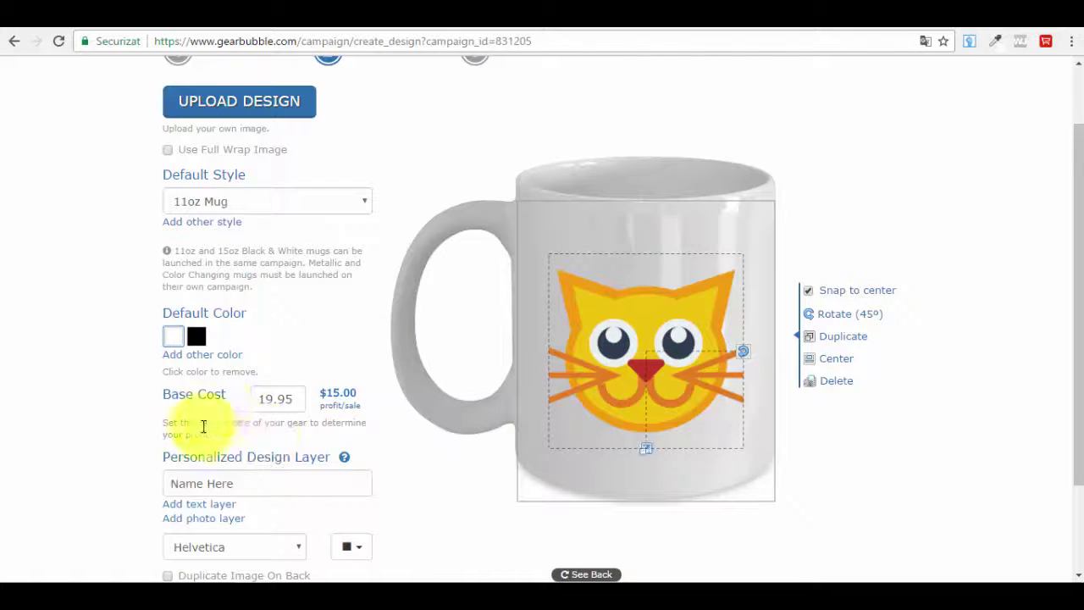
{"action": "scroll", "coordinate": [217, 395], "scroll_direction": "down", "scroll_amount": 1}
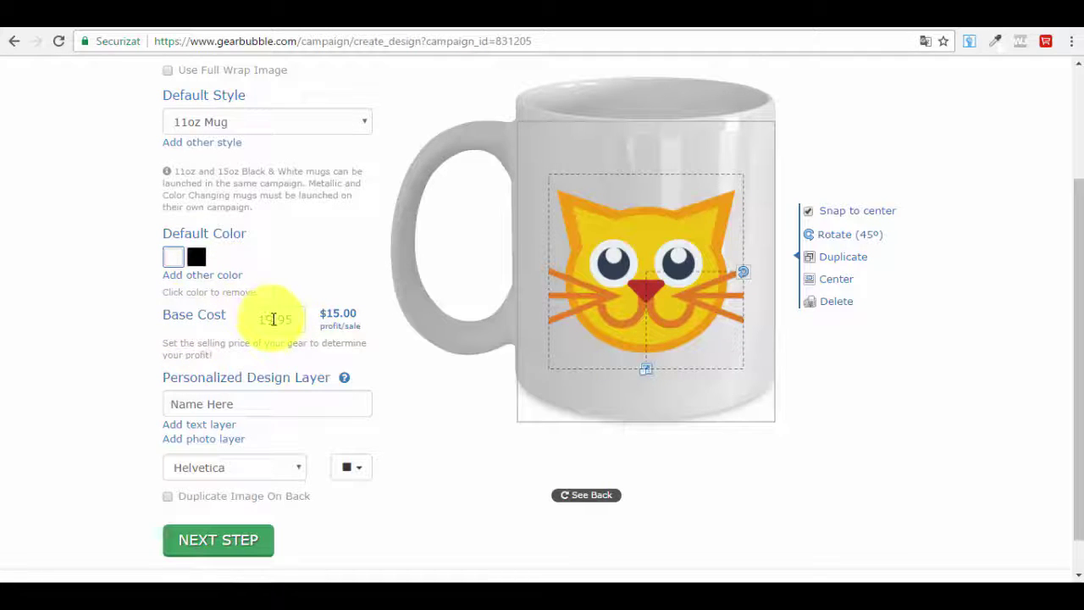
{"action": "left_click_drag", "start_coordinate": [276, 319], "coordinate": [254, 319]}
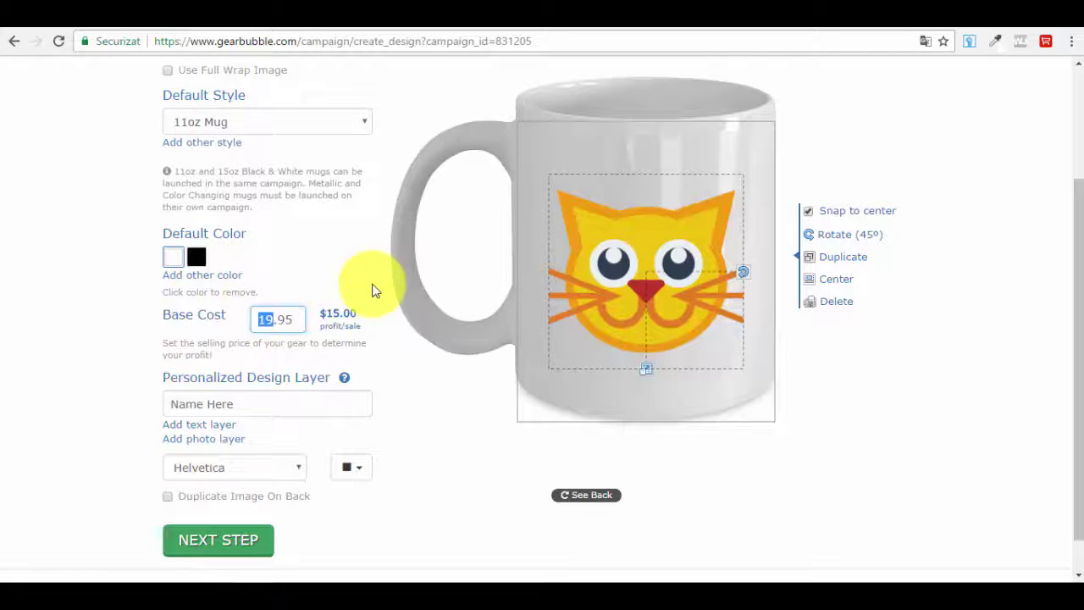
{"action": "left_click_drag", "start_coordinate": [334, 310], "coordinate": [360, 322]}
{"action": "left_click", "coordinate": [360, 322]}
{"action": "double_click", "coordinate": [339, 314]}
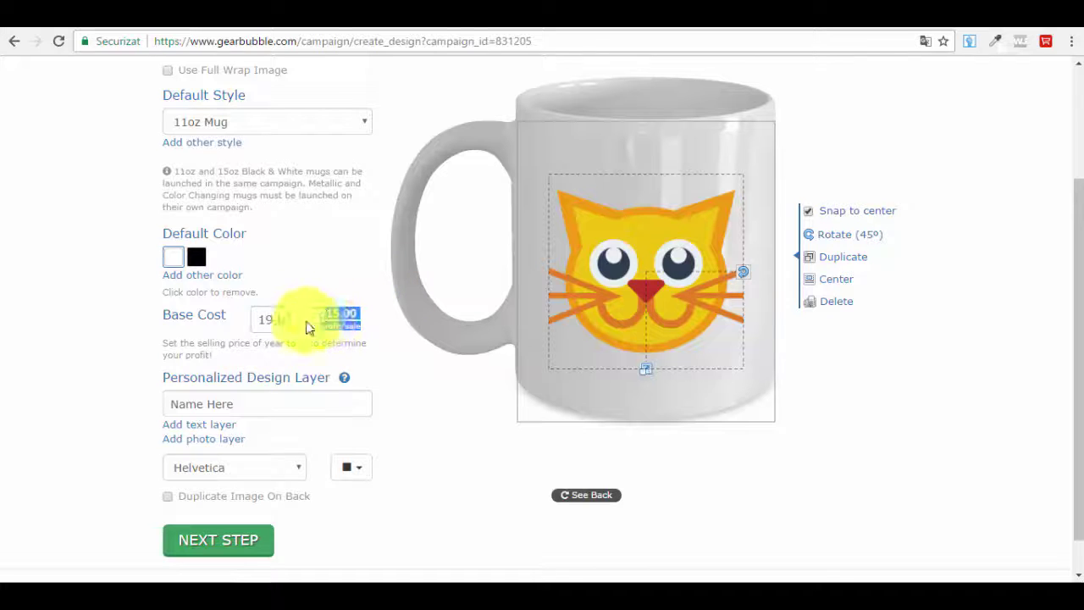
{"action": "left_click", "coordinate": [283, 320]}
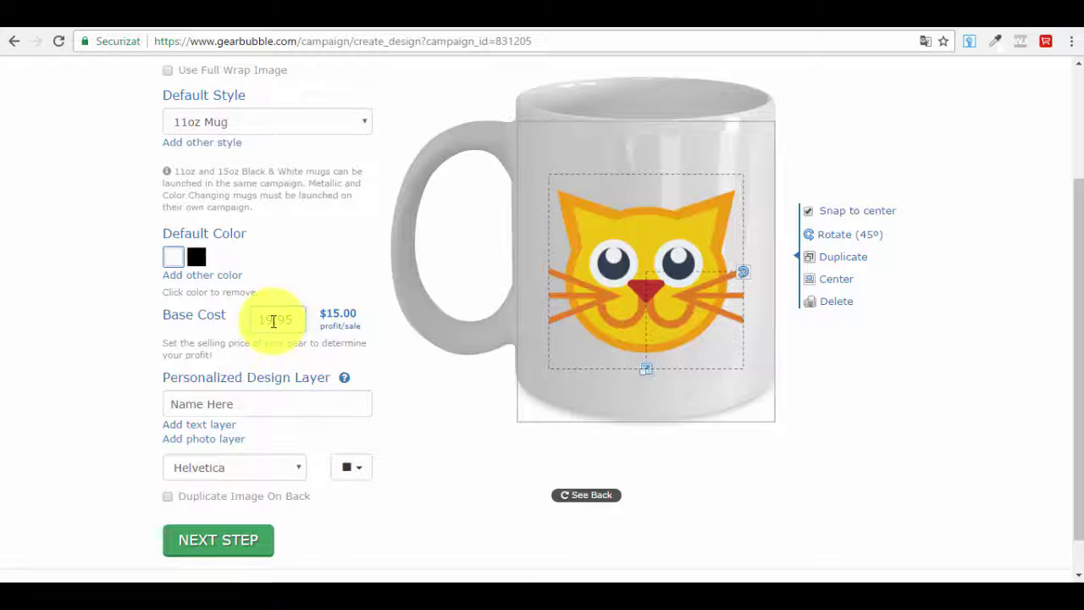
{"action": "left_click", "coordinate": [273, 320]}
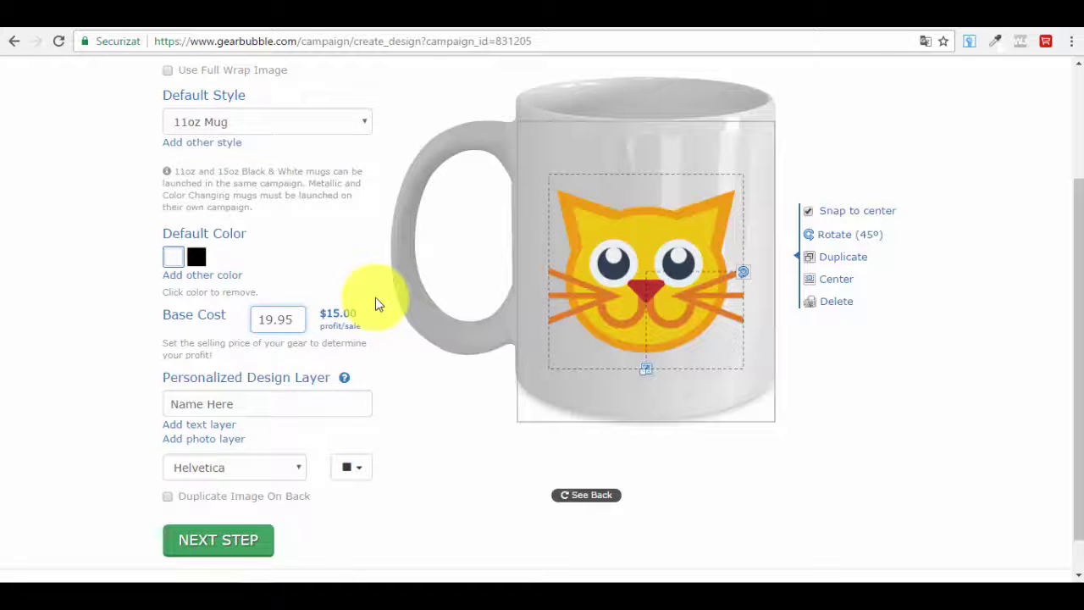
{"action": "key", "text": "Delete"}
{"action": "type", "text": ","}
{"action": "key", "text": "BackSpace"}
{"action": "type", "text": "."}
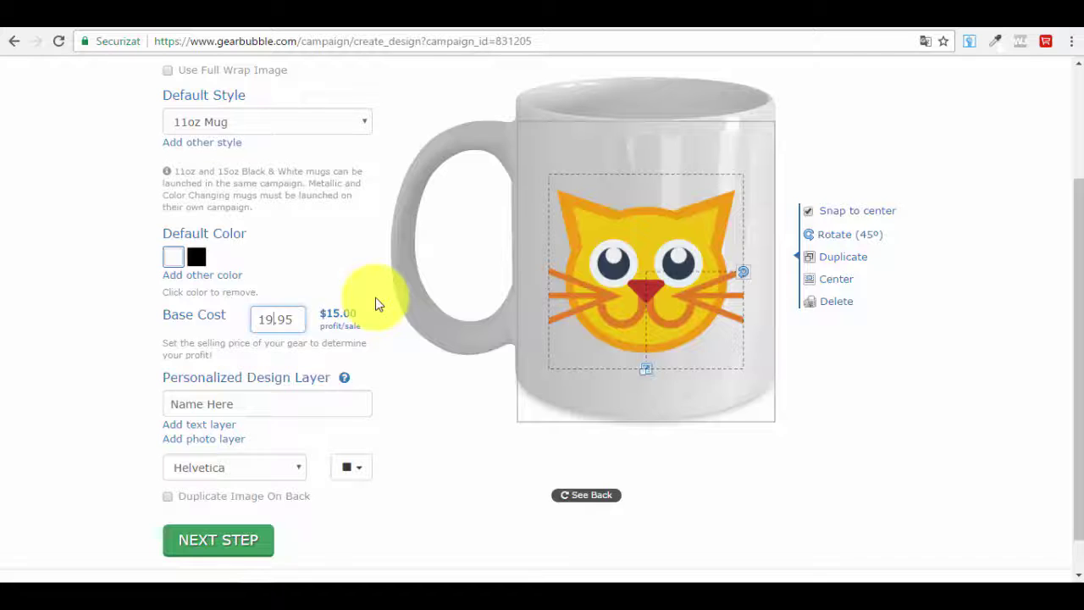
Set the mug's selling price to 11.95
{"action": "left_click", "coordinate": [280, 316]}
{"action": "key", "text": "BackSpace"}
{"action": "key", "text": "BackSpace"}
{"action": "type", "text": "11"}
{"action": "left_click", "coordinate": [341, 270]}
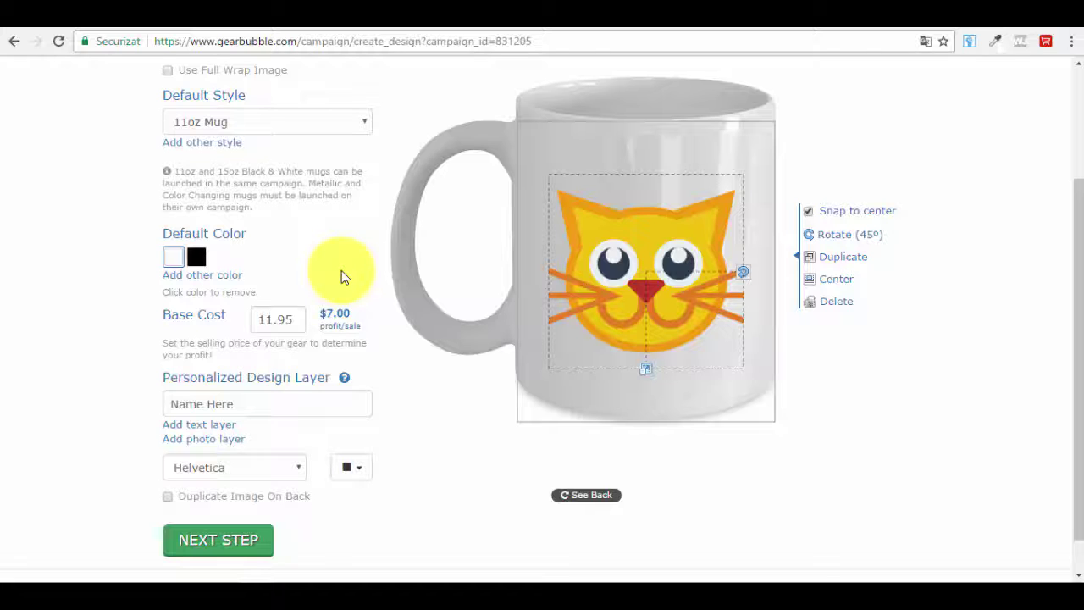
{"action": "scroll", "coordinate": [339, 330], "scroll_direction": "down", "scroll_amount": 1}
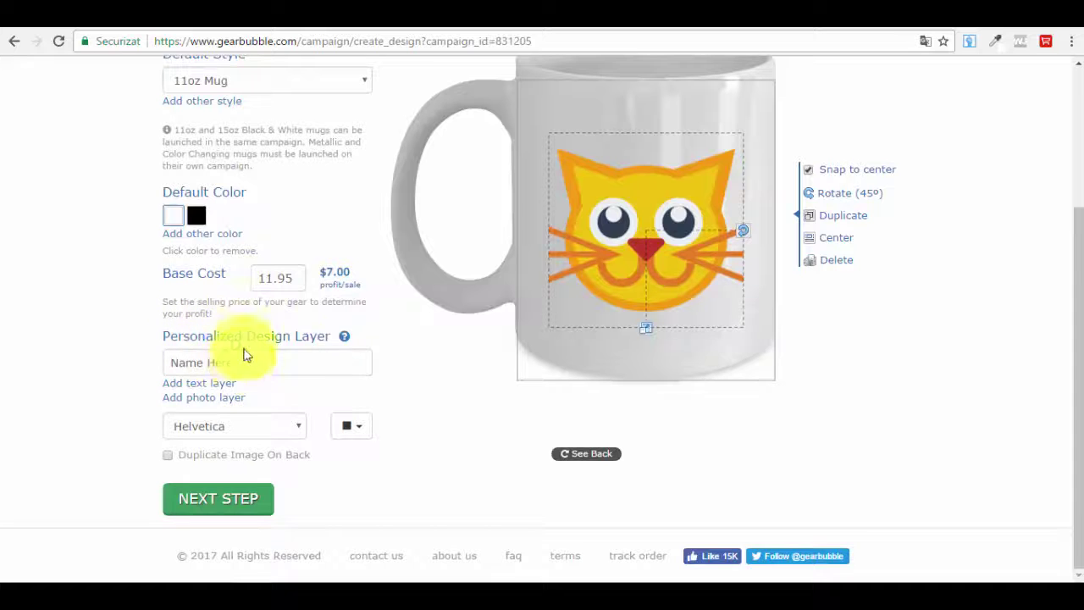
{"action": "left_click_drag", "start_coordinate": [245, 362], "coordinate": [553, 104]}
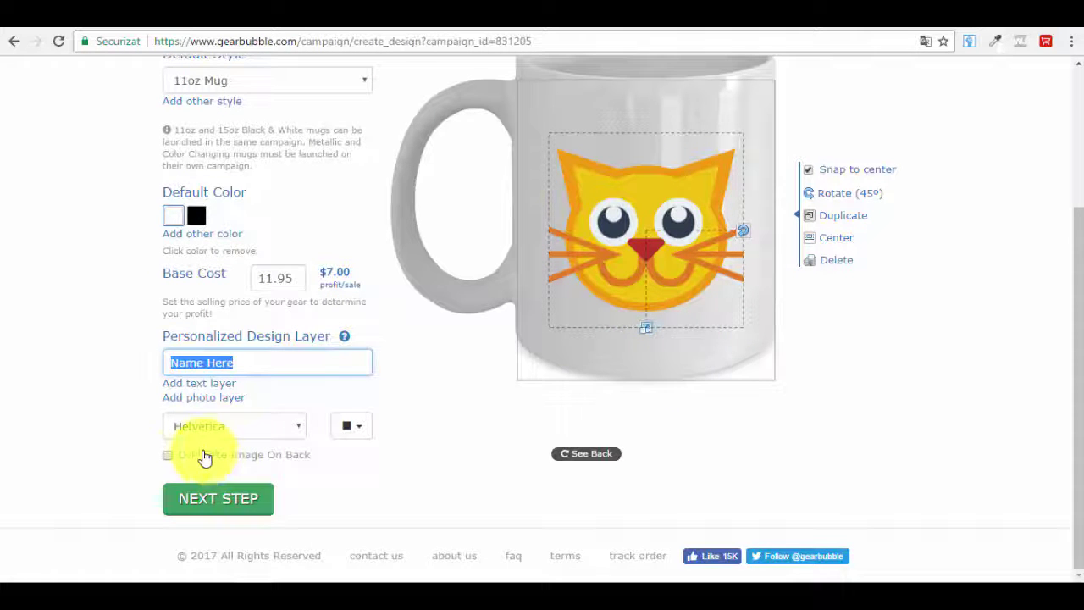
{"action": "left_click", "coordinate": [167, 455]}
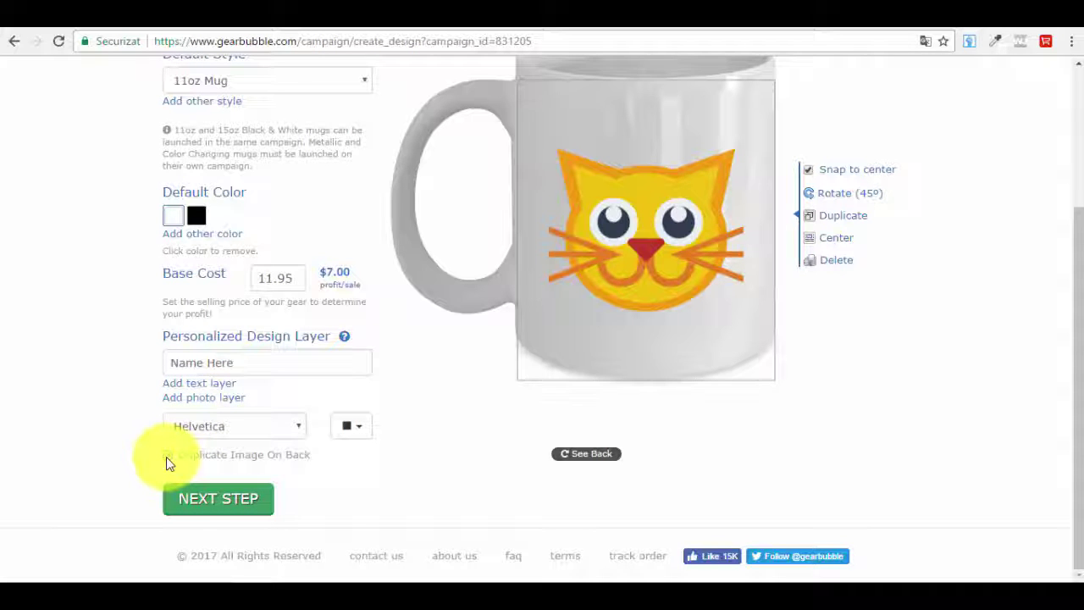
{"action": "scroll", "coordinate": [206, 455], "scroll_direction": "up", "scroll_amount": 3}
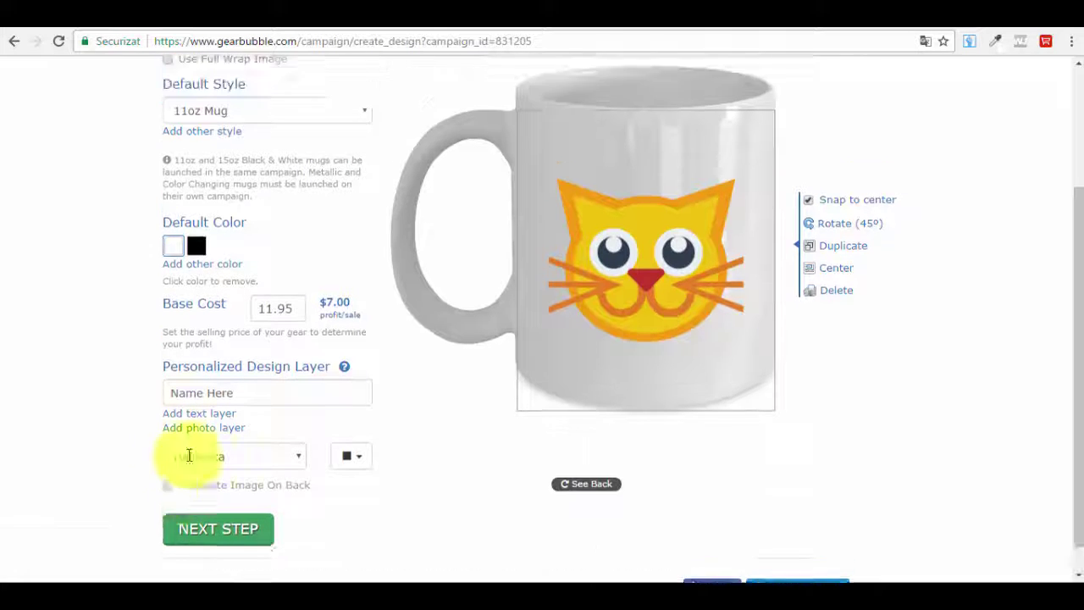
{"action": "scroll", "coordinate": [296, 416], "scroll_direction": "down", "scroll_amount": 3}
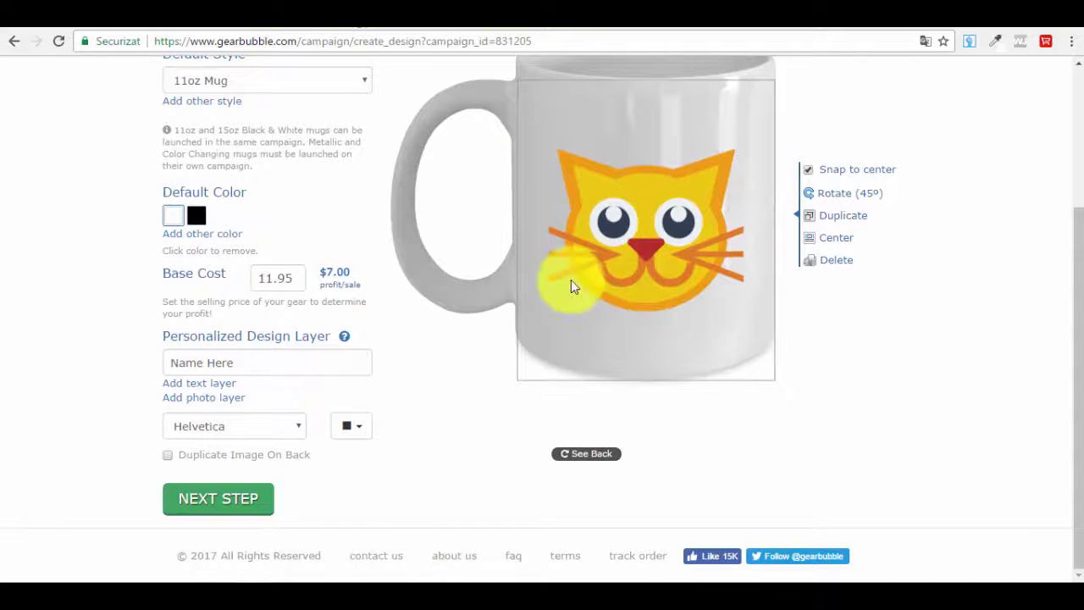
Advance the mug campaign to the description stage and look through its form and preview
{"action": "left_click", "coordinate": [218, 510]}
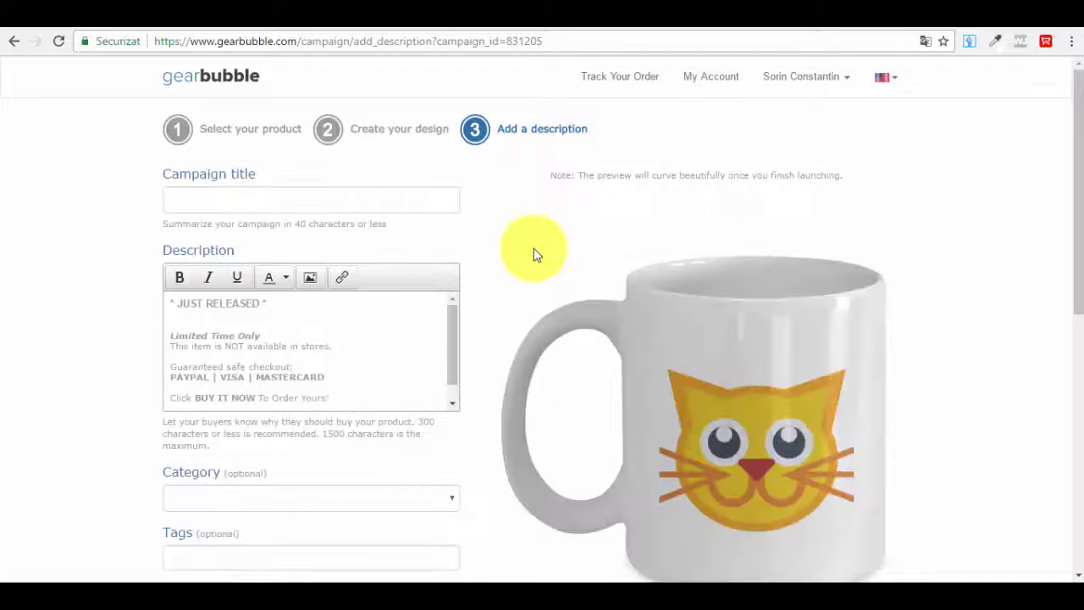
{"action": "scroll", "coordinate": [772, 322], "scroll_direction": "down", "scroll_amount": 1}
{"action": "scroll", "coordinate": [920, 358], "scroll_direction": "down", "scroll_amount": 2}
{"action": "scroll", "coordinate": [922, 358], "scroll_direction": "up", "scroll_amount": 3}
{"action": "scroll", "coordinate": [762, 470], "scroll_direction": "down", "scroll_amount": 1}
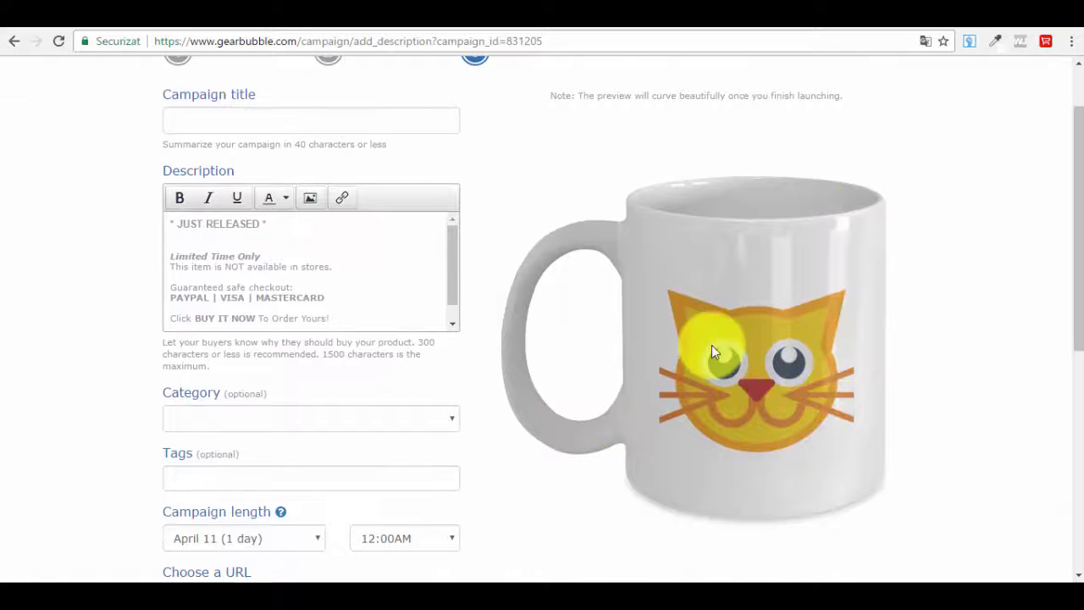
{"action": "scroll", "coordinate": [602, 331], "scroll_direction": "up", "scroll_amount": 1}
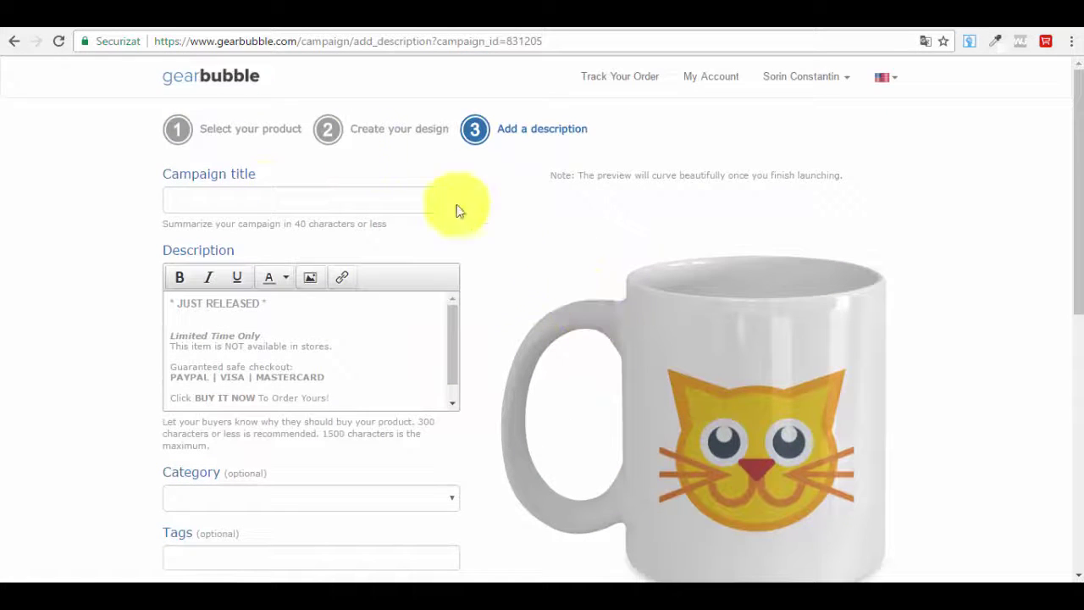
Title the campaign "Super Cool Limited Edition Cat Coffee Mug"
{"action": "left_click", "coordinate": [222, 199]}
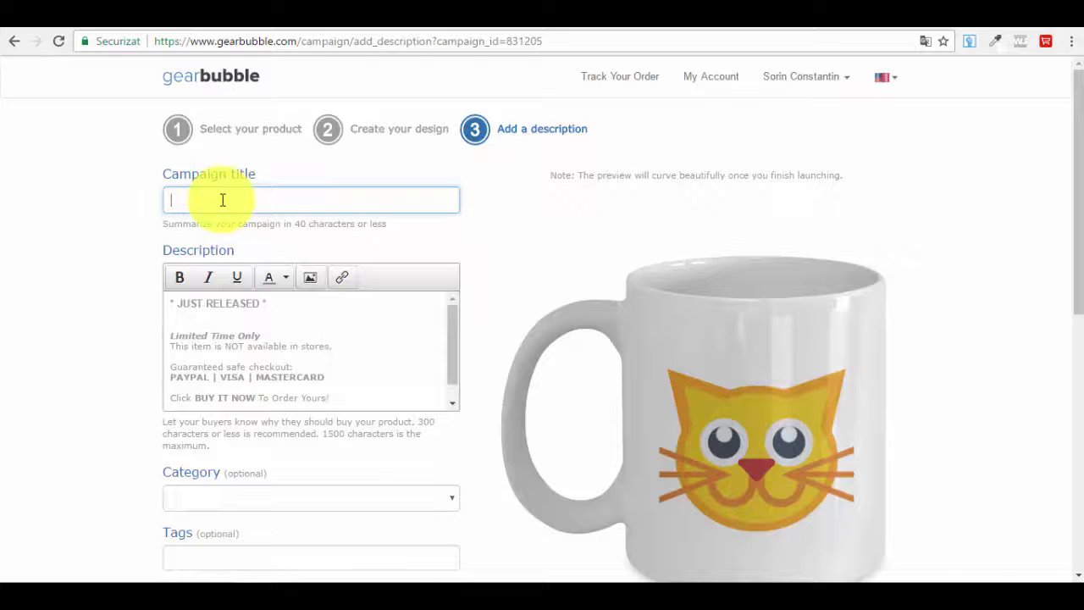
{"action": "type", "text": "up"}
{"action": "type", "text": "er Cat"}
{"action": "type", "text": "l Limited Edition Cat"}
{"action": "type", "text": " Coffe"}
{"action": "type", "text": "e Mug"}
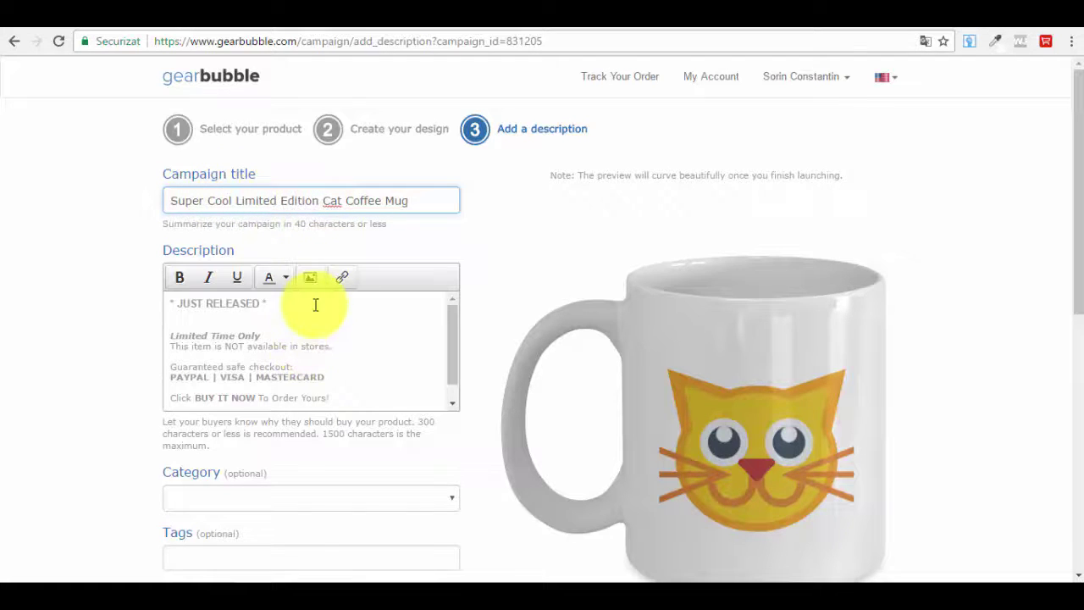
Read through the preset campaign description text from the opening line to the shipping note
{"action": "left_click", "coordinate": [280, 324]}
{"action": "scroll", "coordinate": [354, 336], "scroll_direction": "down", "scroll_amount": 2}
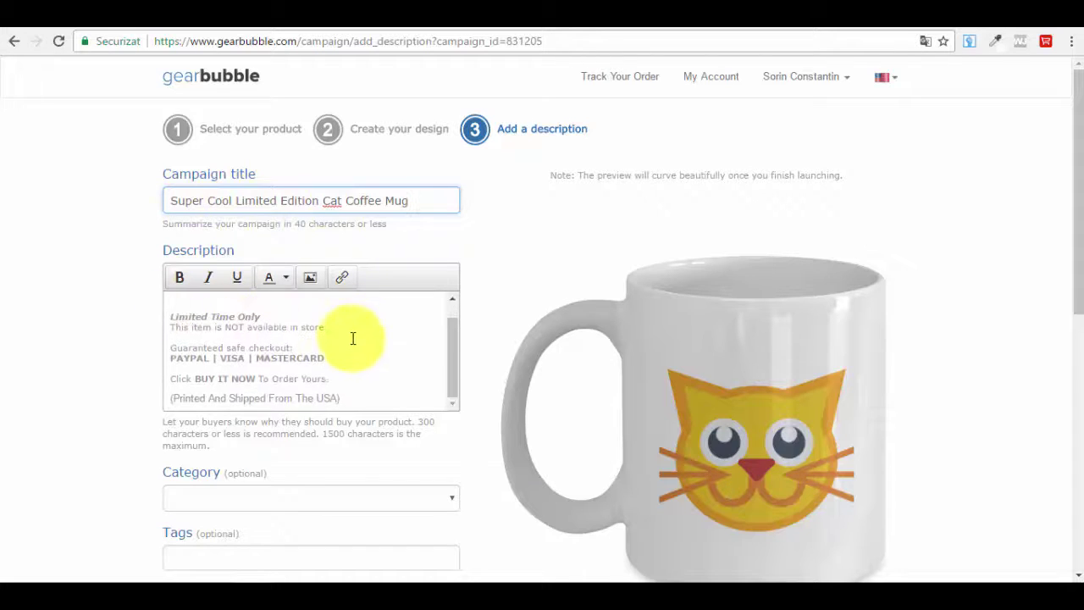
{"action": "scroll", "coordinate": [223, 330], "scroll_direction": "up", "scroll_amount": 2}
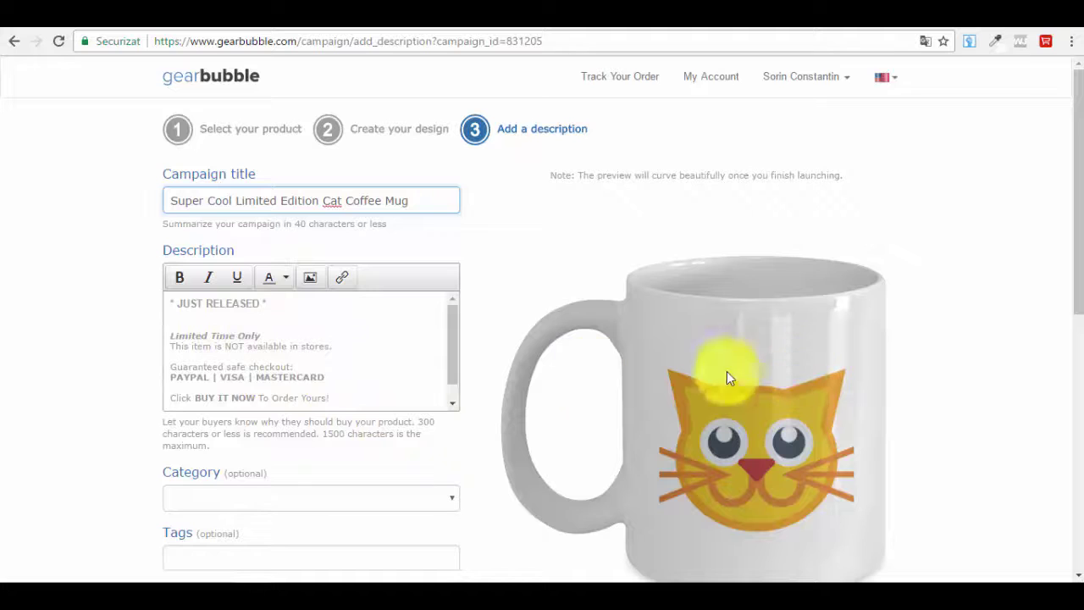
{"action": "scroll", "coordinate": [276, 353], "scroll_direction": "down", "scroll_amount": 1}
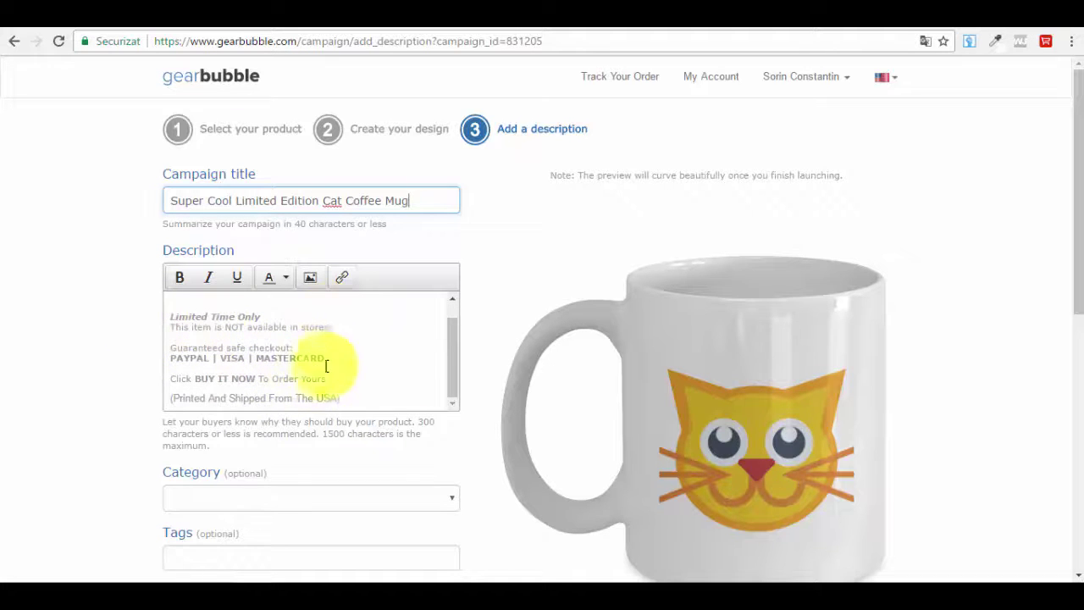
{"action": "scroll", "coordinate": [329, 358], "scroll_direction": "up", "scroll_amount": 1}
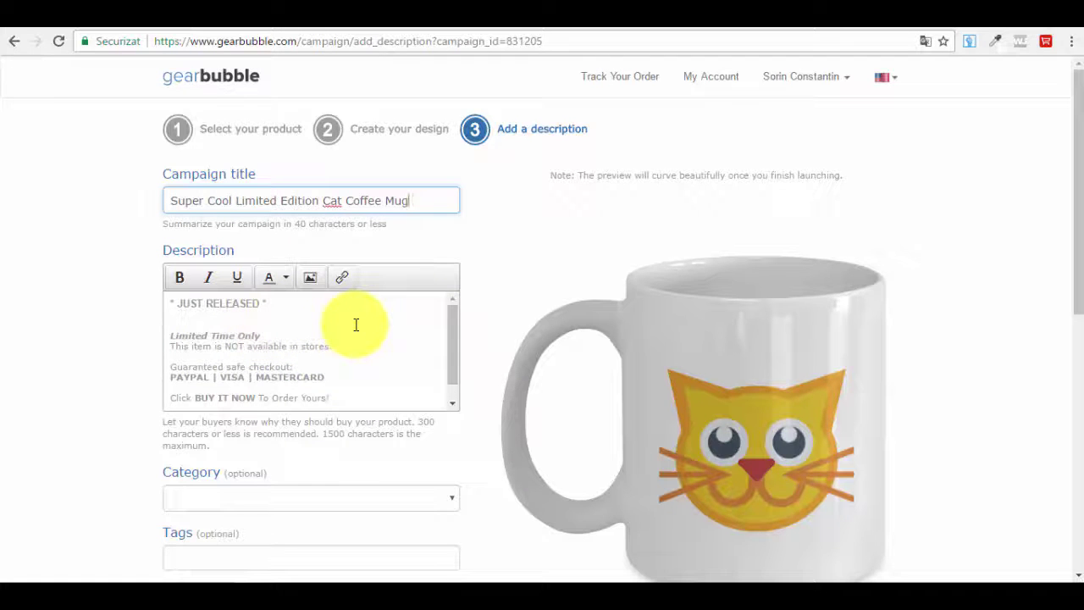
{"action": "scroll", "coordinate": [360, 327], "scroll_direction": "down", "scroll_amount": 1}
{"action": "scroll", "coordinate": [356, 332], "scroll_direction": "up", "scroll_amount": 1}
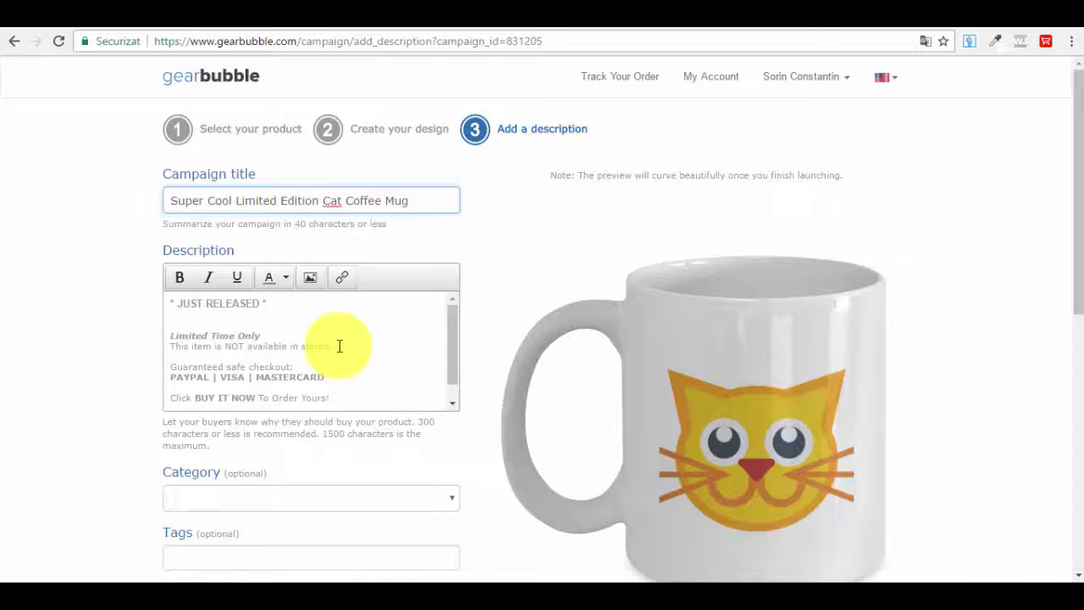
{"action": "scroll", "coordinate": [339, 346], "scroll_direction": "down", "scroll_amount": 2}
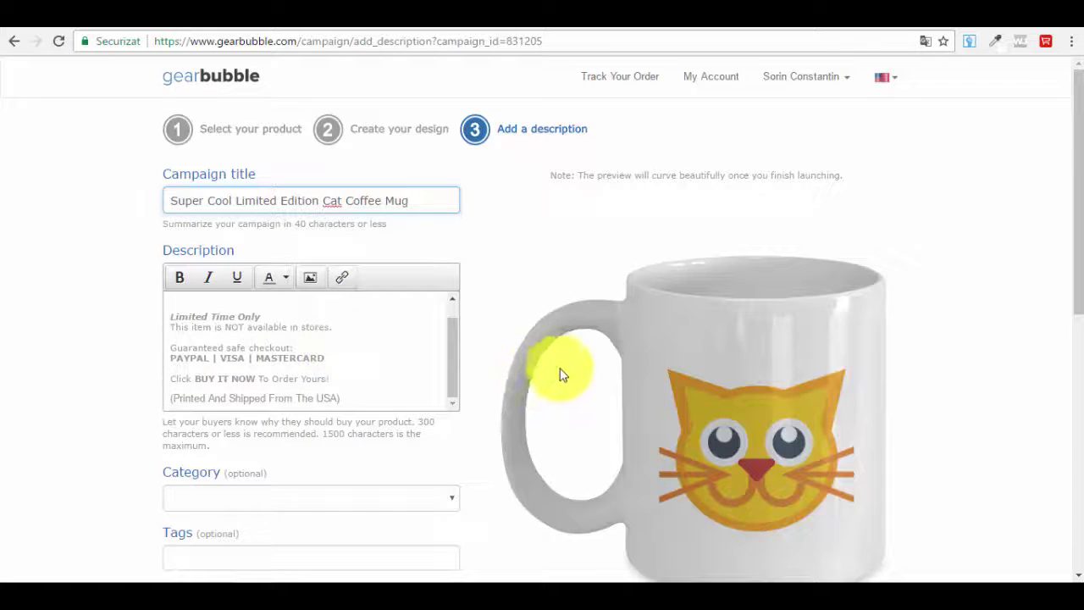
Assign the campaign to the Animals category
{"action": "scroll", "coordinate": [523, 332], "scroll_direction": "down", "scroll_amount": 3}
{"action": "scroll", "coordinate": [359, 121], "scroll_direction": "up", "scroll_amount": 1}
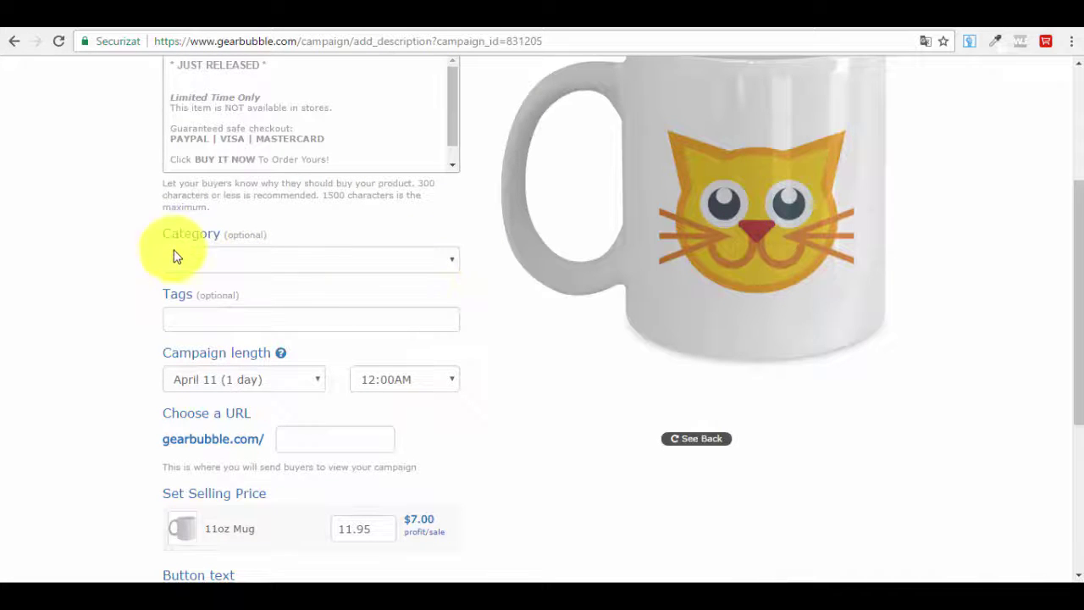
{"action": "left_click", "coordinate": [401, 259]}
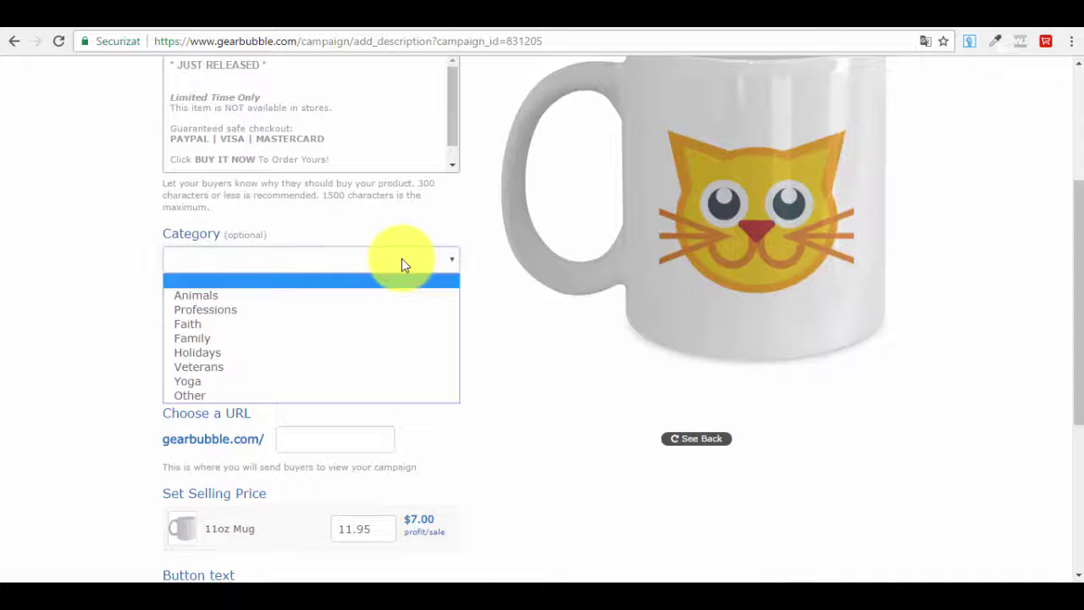
{"action": "left_click", "coordinate": [237, 296]}
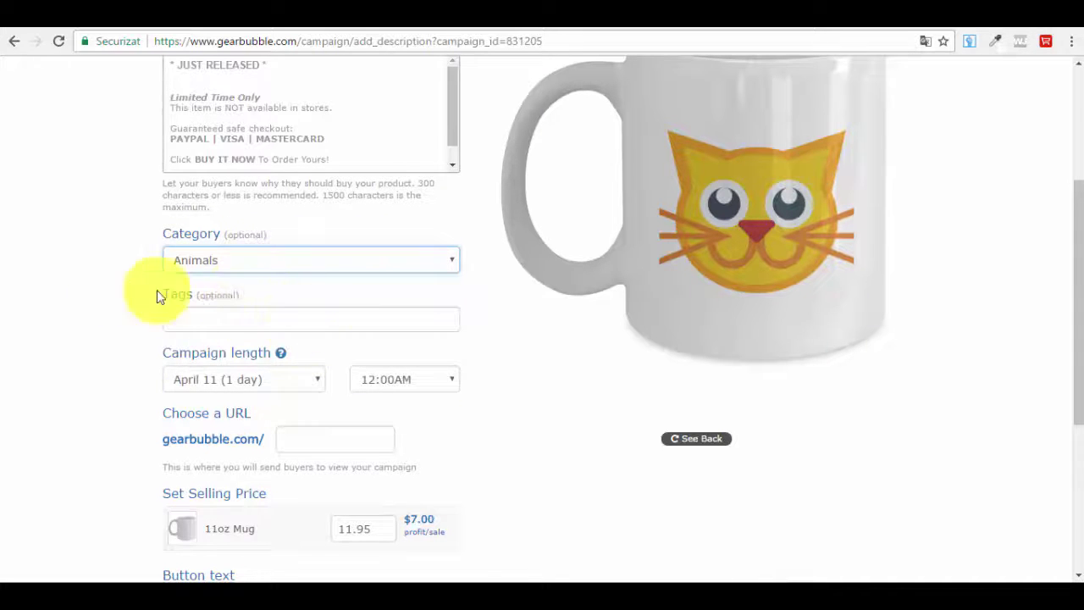
Tag the campaign with coffee mug, cat lover, cats, mug, store and funny
{"action": "left_click", "coordinate": [223, 319]}
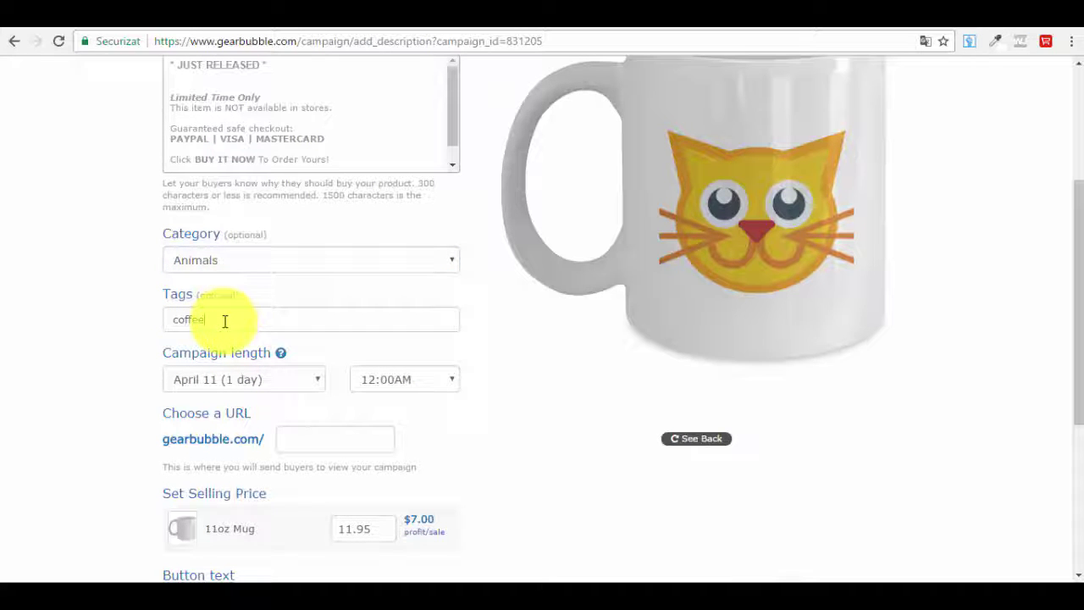
{"action": "triple_click", "coordinate": [225, 319]}
{"action": "type", "text": "cat lover"}
{"action": "key", "text": "Return"}
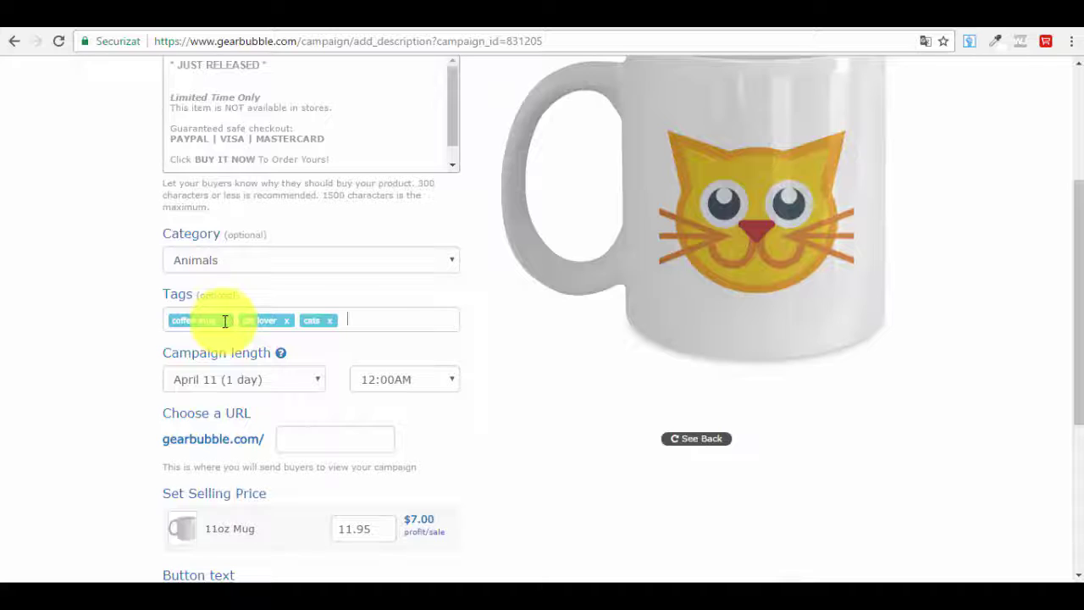
{"action": "type", "text": "mug"}
{"action": "key", "text": "Return"}
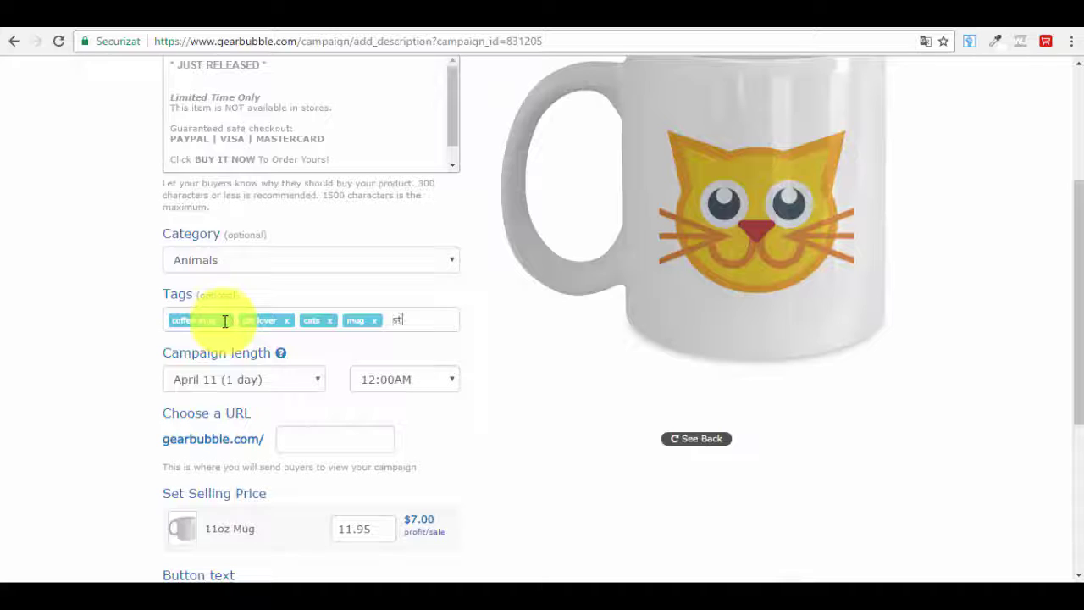
{"action": "key", "text": "Return"}
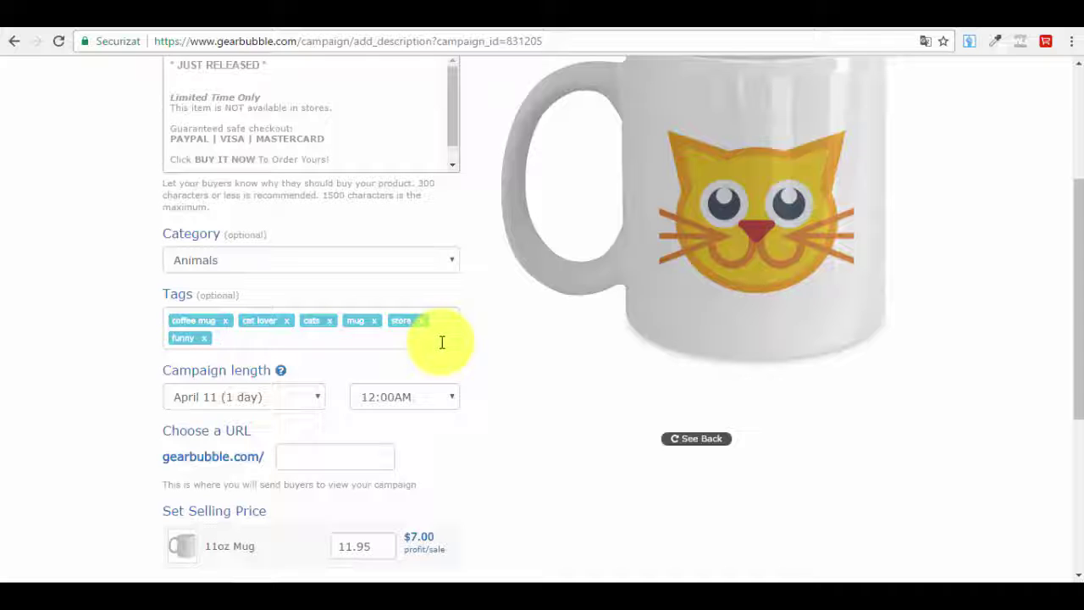
Set the campaign length to April 15 (5 days) and keep the end time at 12:00AM
{"action": "scroll", "coordinate": [339, 330], "scroll_direction": "down", "scroll_amount": 2}
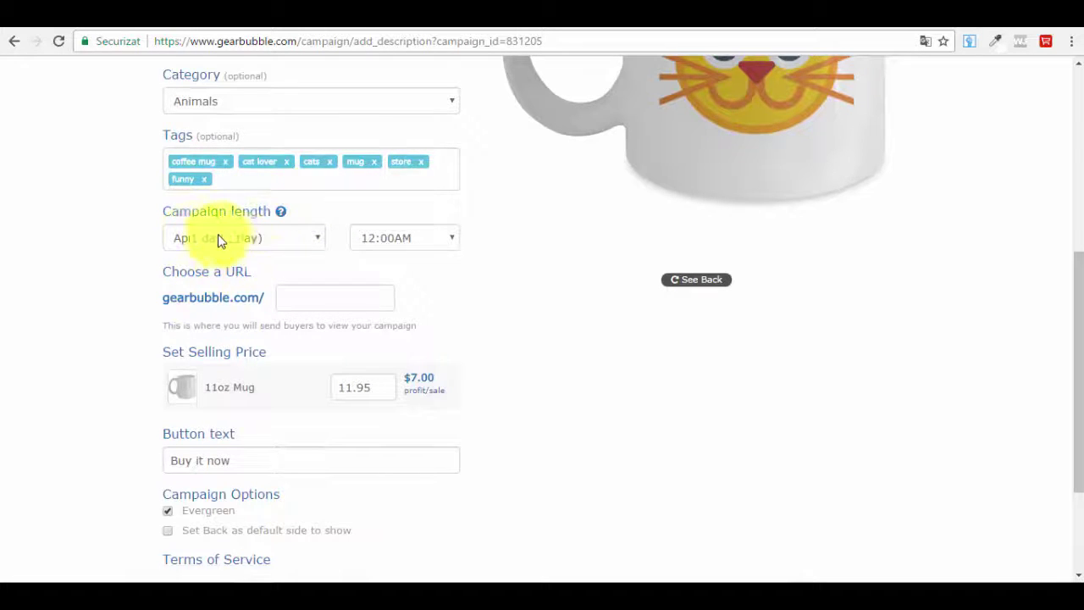
{"action": "left_click", "coordinate": [273, 240]}
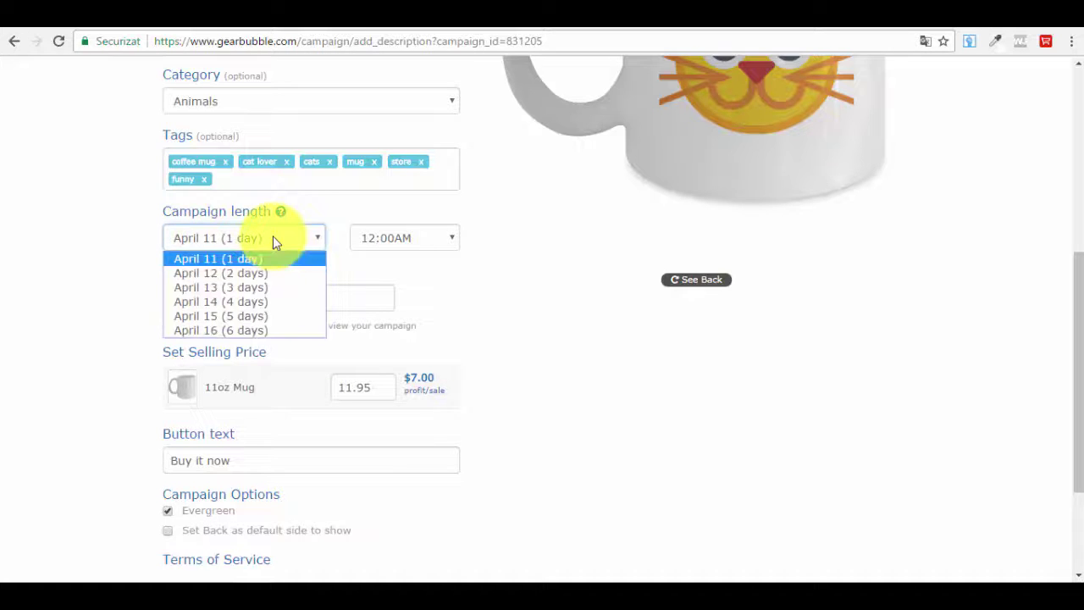
{"action": "left_click", "coordinate": [278, 332]}
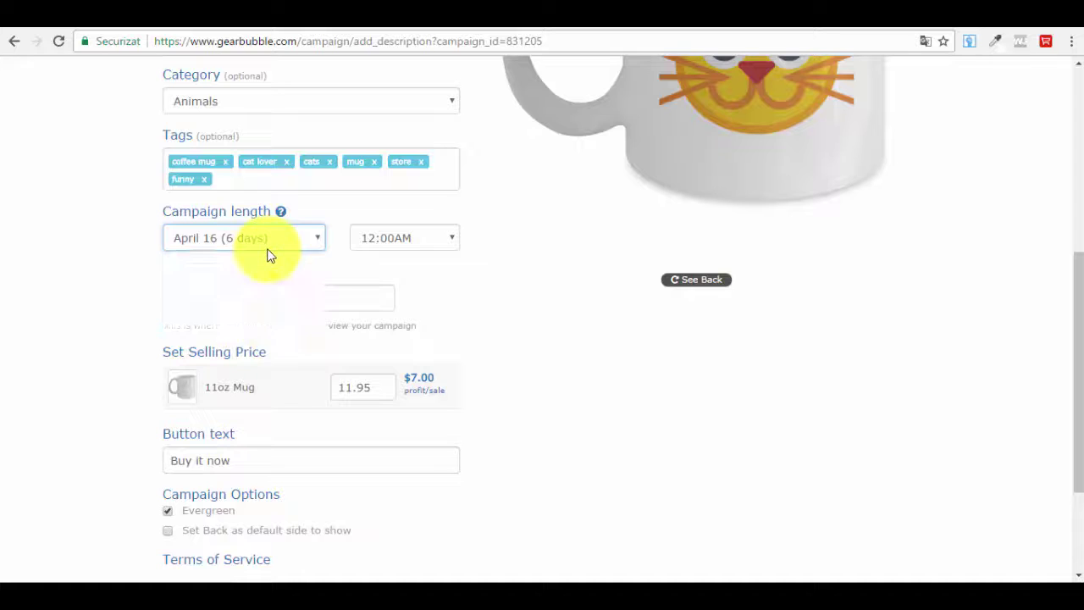
{"action": "left_click", "coordinate": [266, 247]}
{"action": "left_click", "coordinate": [244, 316]}
{"action": "left_click", "coordinate": [402, 240]}
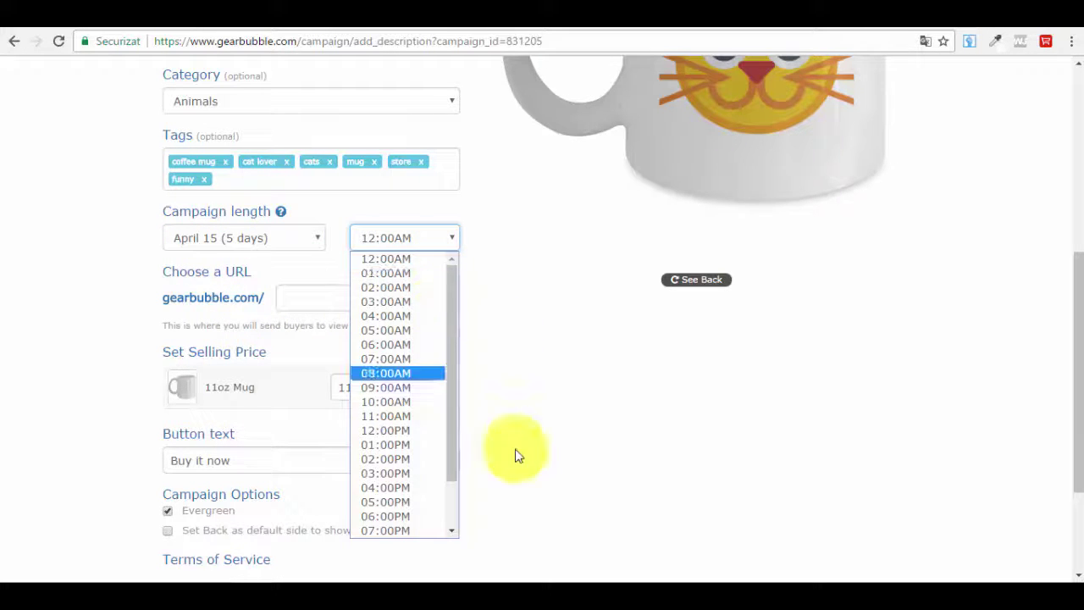
{"action": "left_click", "coordinate": [592, 350]}
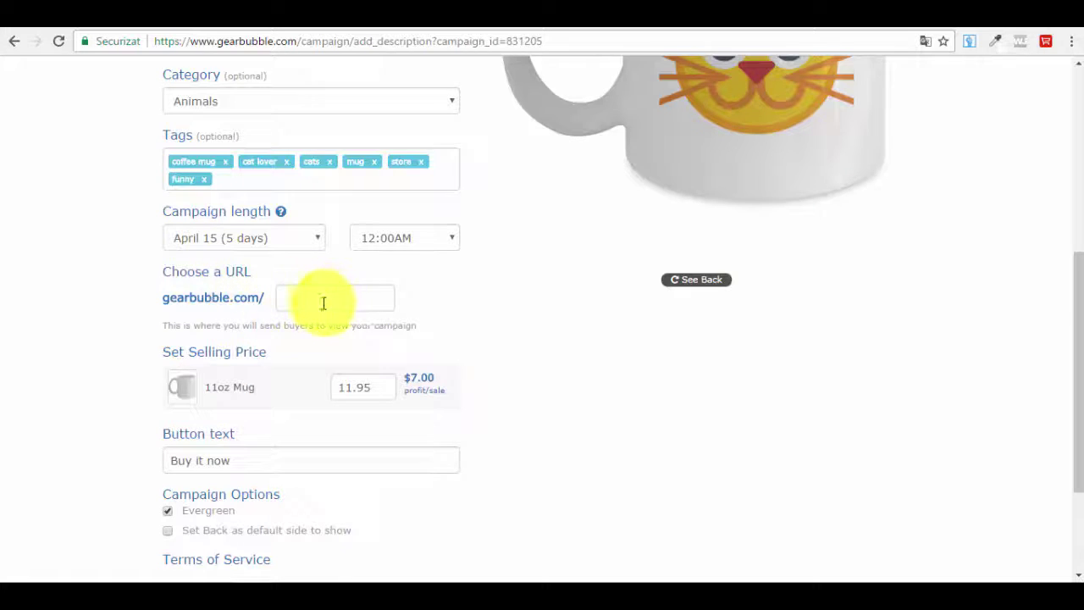
Set the campaign's custom URL ending to "funnyat"
{"action": "left_click", "coordinate": [315, 294]}
{"action": "type", "text": "funn"}
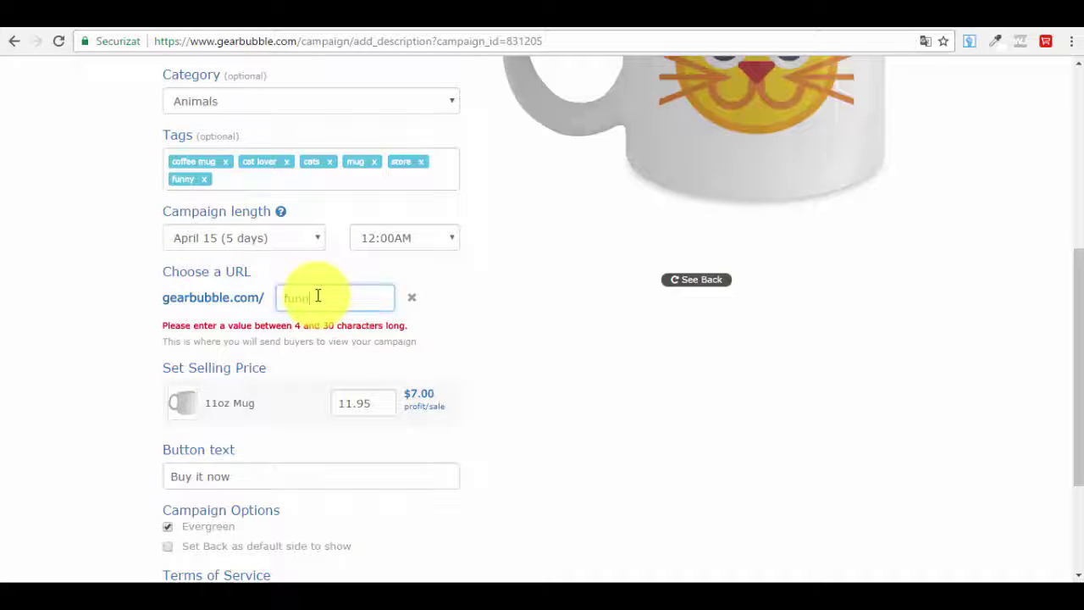
{"action": "type", "text": "yl"}
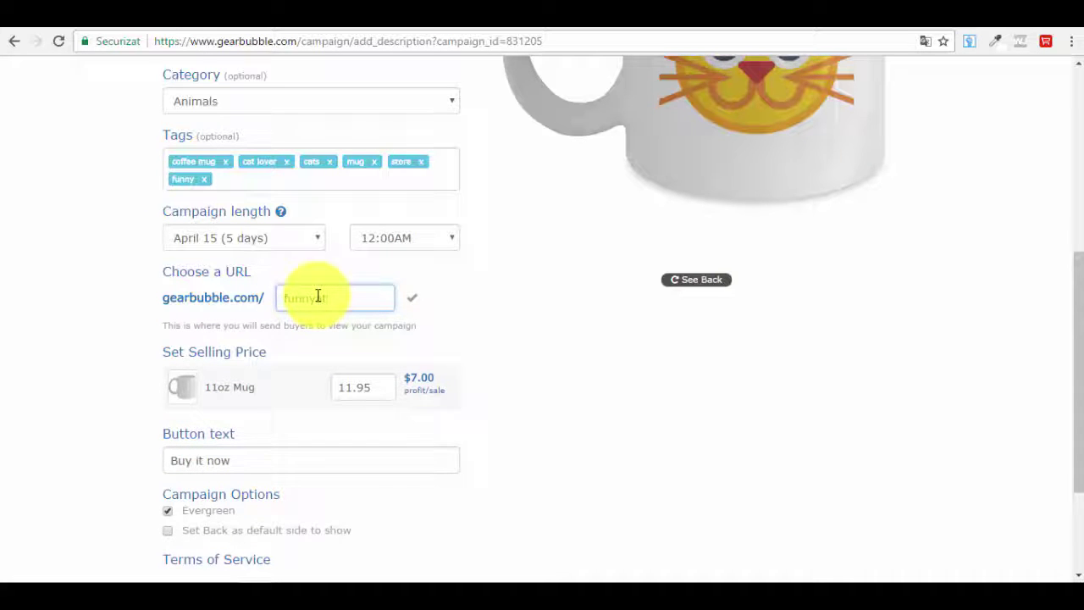
{"action": "left_click", "coordinate": [498, 347]}
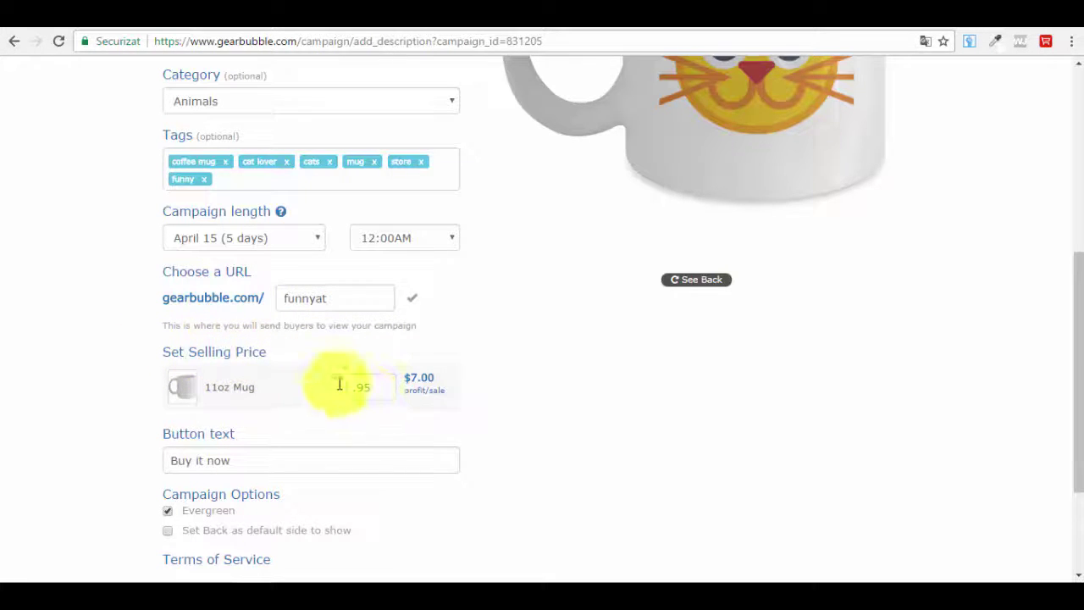
Check the remaining price, button text and campaign options, and accept the terms of service
{"action": "scroll", "coordinate": [338, 380], "scroll_direction": "down", "scroll_amount": 1}
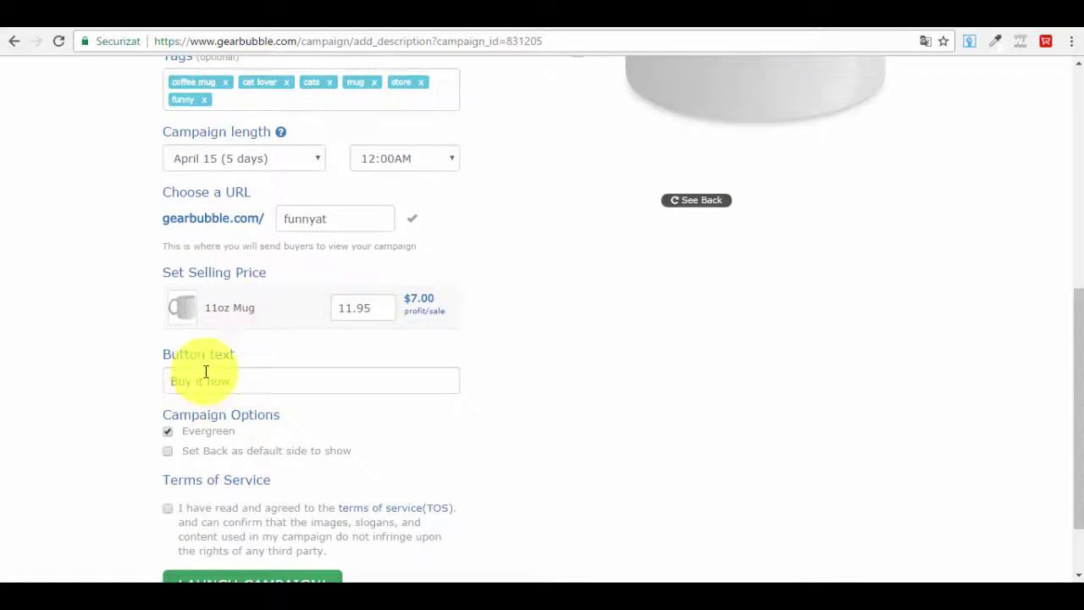
{"action": "scroll", "coordinate": [217, 387], "scroll_direction": "down", "scroll_amount": 1}
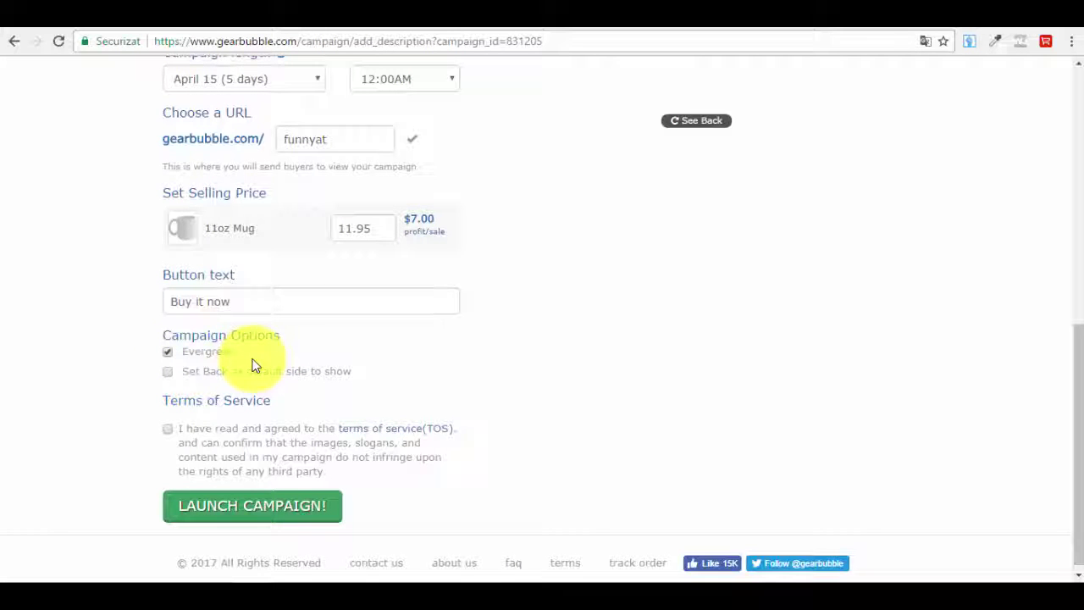
{"action": "scroll", "coordinate": [256, 350], "scroll_direction": "up", "scroll_amount": 2}
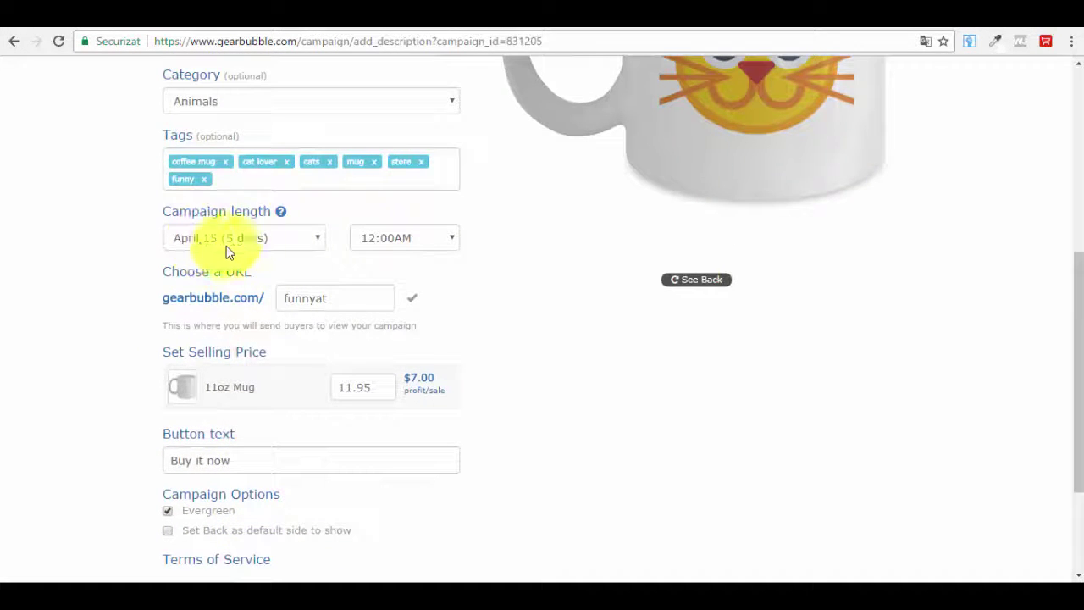
{"action": "scroll", "coordinate": [230, 254], "scroll_direction": "down", "scroll_amount": 2}
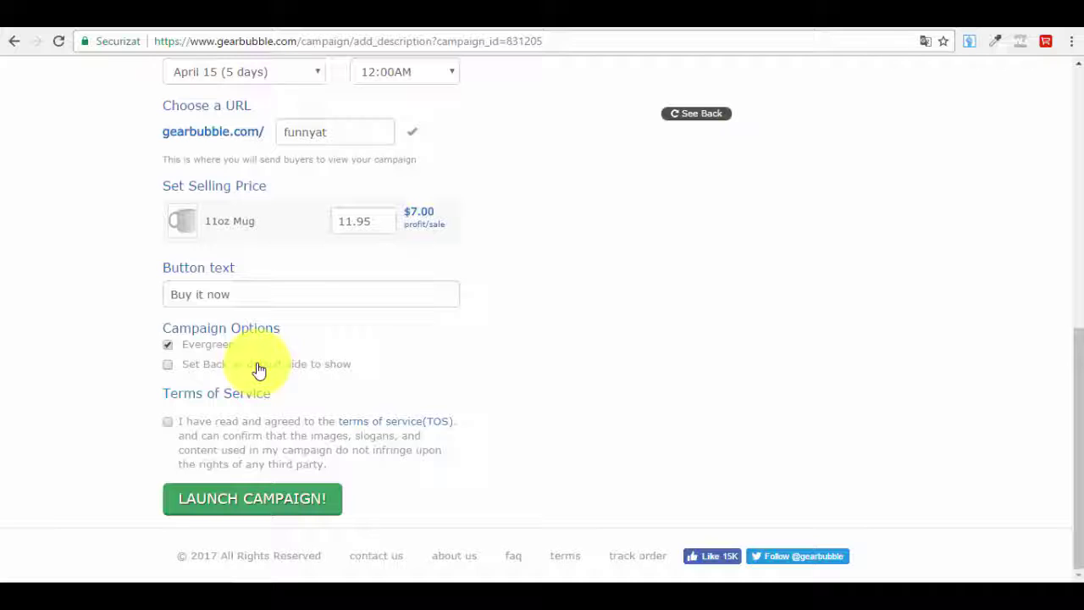
{"action": "left_click", "coordinate": [168, 366]}
{"action": "scroll", "coordinate": [204, 372], "scroll_direction": "up", "scroll_amount": 1}
{"action": "scroll", "coordinate": [296, 431], "scroll_direction": "down", "scroll_amount": 1}
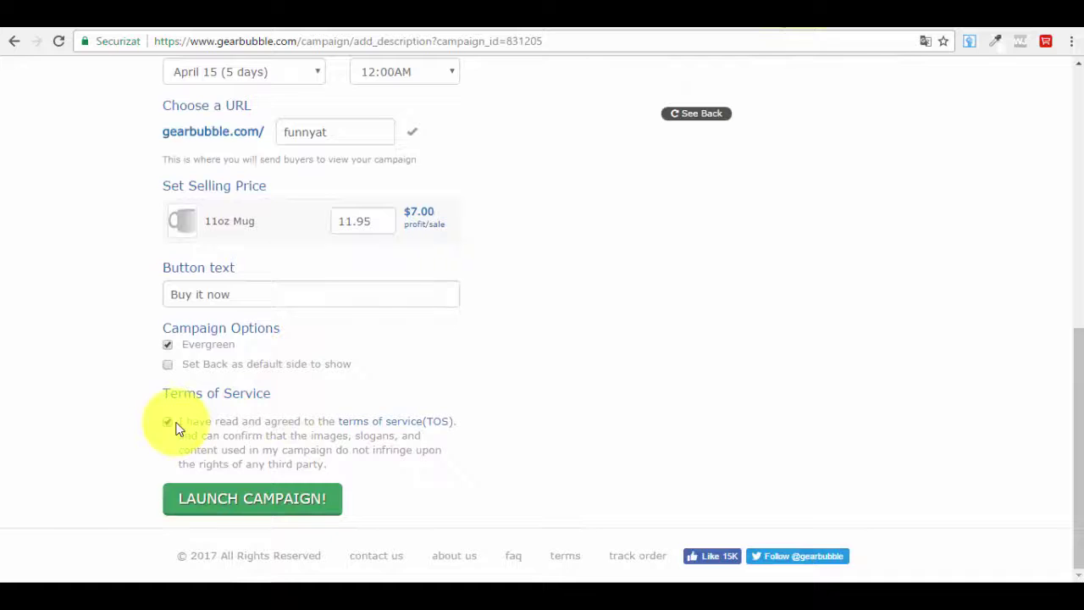
Launch the completed mug campaign and open its public sales page
{"action": "scroll", "coordinate": [197, 457], "scroll_direction": "up", "scroll_amount": 1}
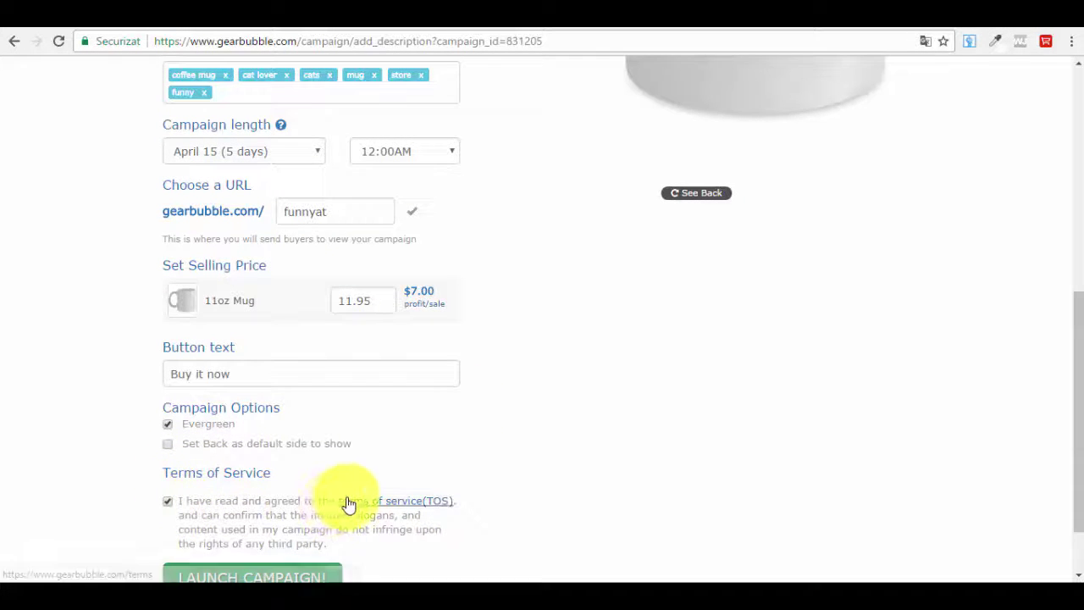
{"action": "scroll", "coordinate": [348, 499], "scroll_direction": "up", "scroll_amount": 6}
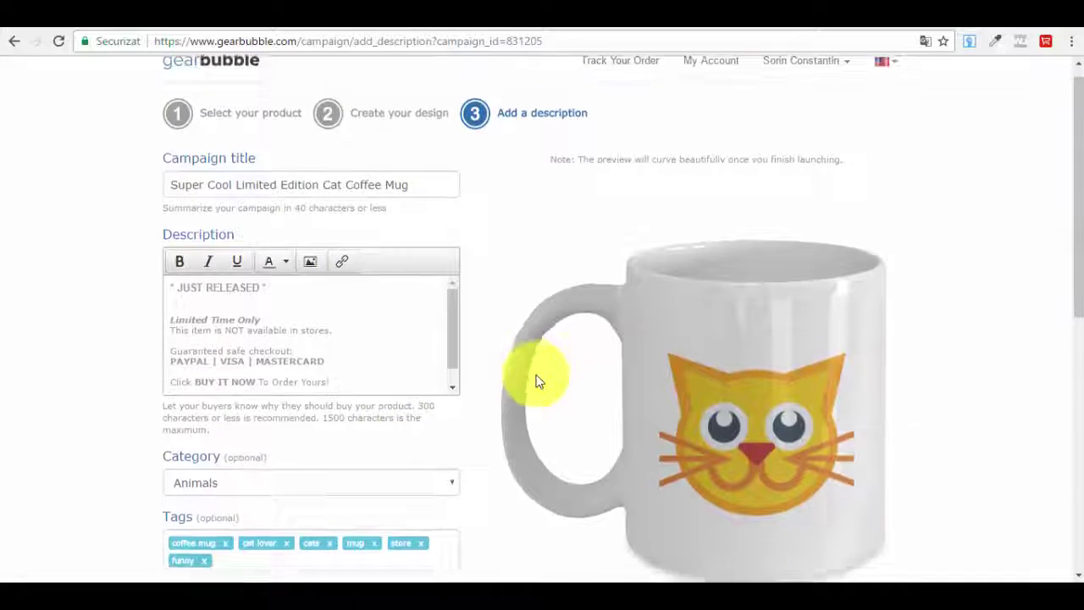
{"action": "scroll", "coordinate": [531, 378], "scroll_direction": "down", "scroll_amount": 6}
{"action": "scroll", "coordinate": [521, 364], "scroll_direction": "up", "scroll_amount": 6}
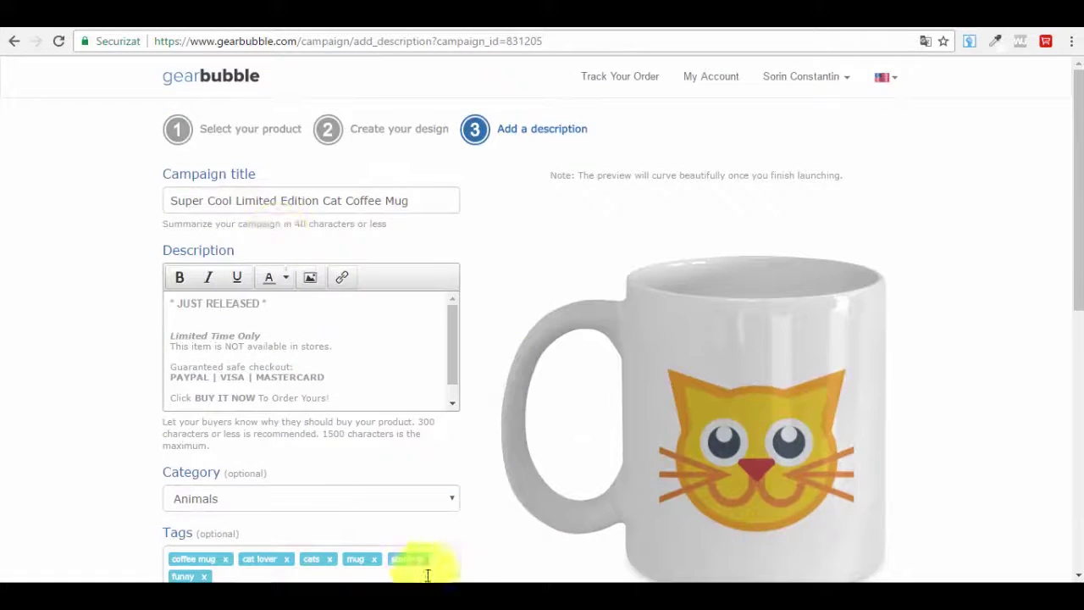
{"action": "scroll", "coordinate": [500, 344], "scroll_direction": "down", "scroll_amount": 3}
{"action": "scroll", "coordinate": [511, 337], "scroll_direction": "up", "scroll_amount": 3}
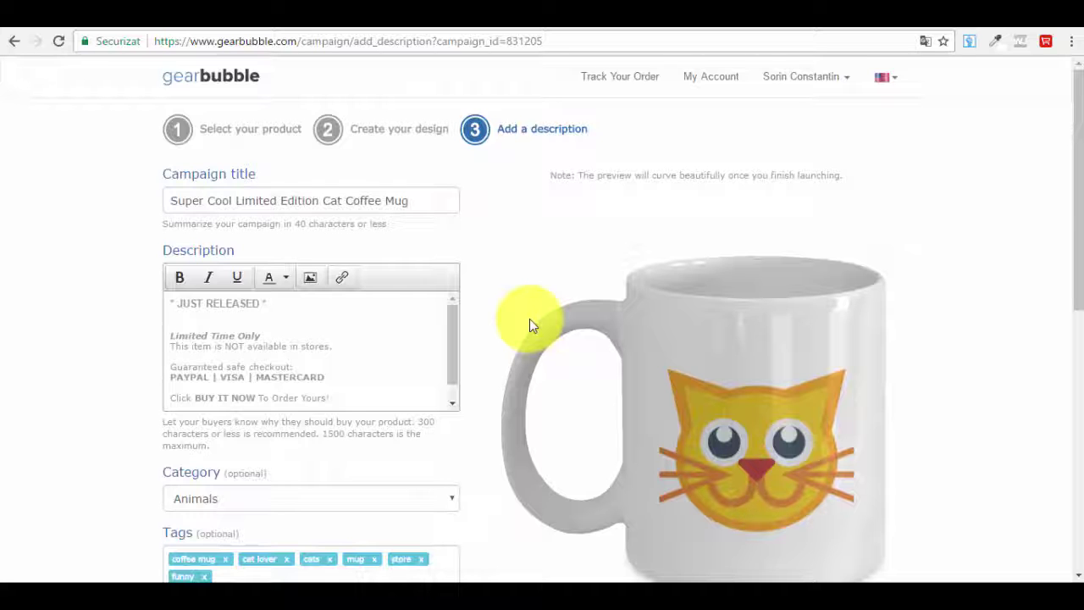
{"action": "scroll", "coordinate": [529, 319], "scroll_direction": "down", "scroll_amount": 7}
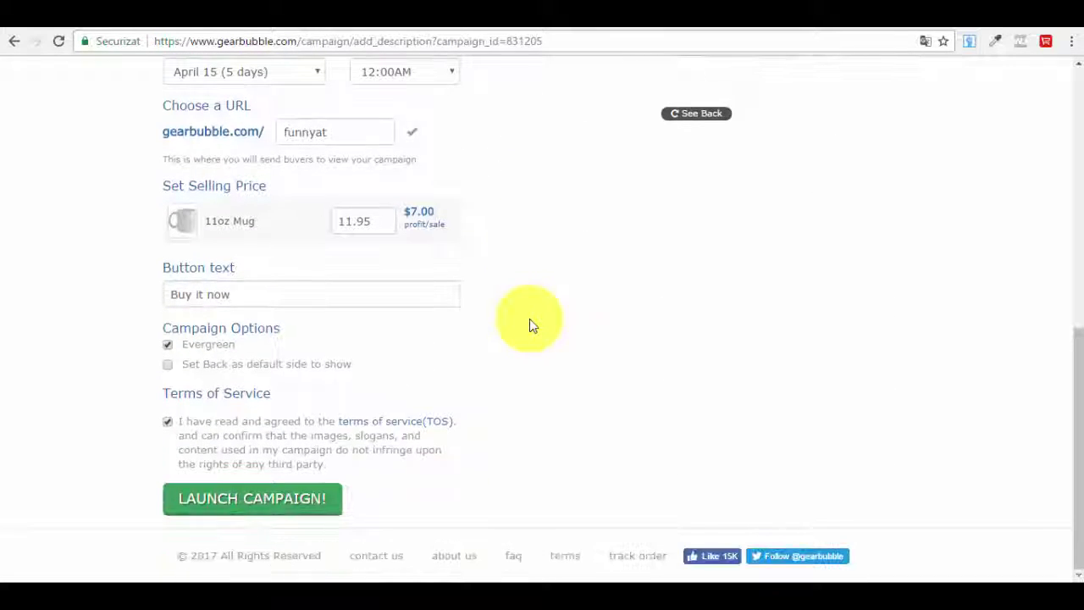
{"action": "left_click", "coordinate": [244, 513]}
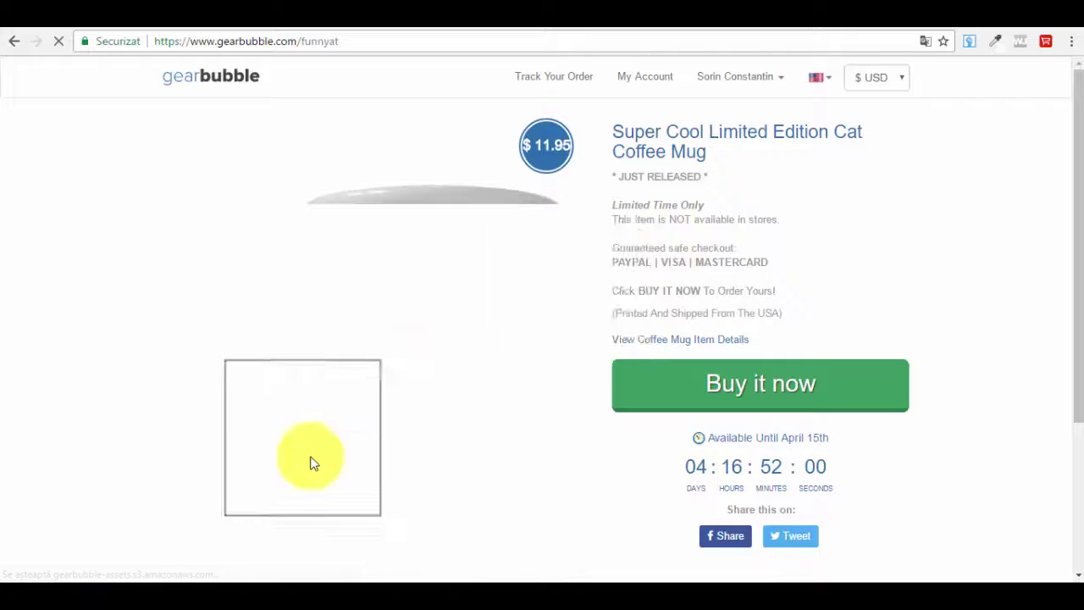
Look over the live sales page, from the mug image and description to the shipping info
{"action": "scroll", "coordinate": [991, 390], "scroll_direction": "down", "scroll_amount": 1}
{"action": "scroll", "coordinate": [991, 386], "scroll_direction": "down", "scroll_amount": 1}
{"action": "scroll", "coordinate": [988, 369], "scroll_direction": "up", "scroll_amount": 2}
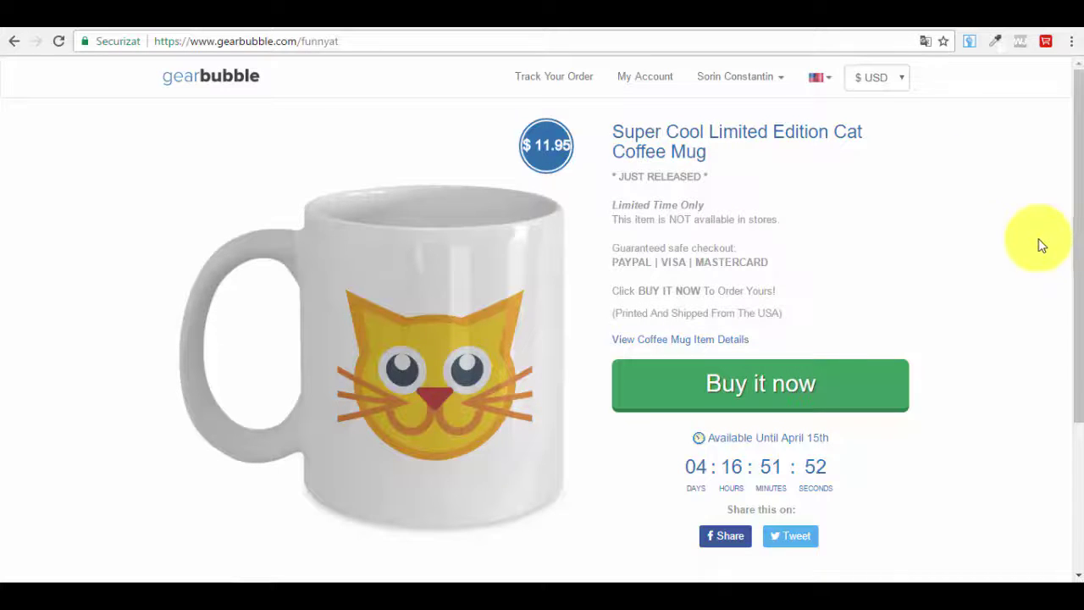
{"action": "scroll", "coordinate": [791, 373], "scroll_direction": "down", "scroll_amount": 1}
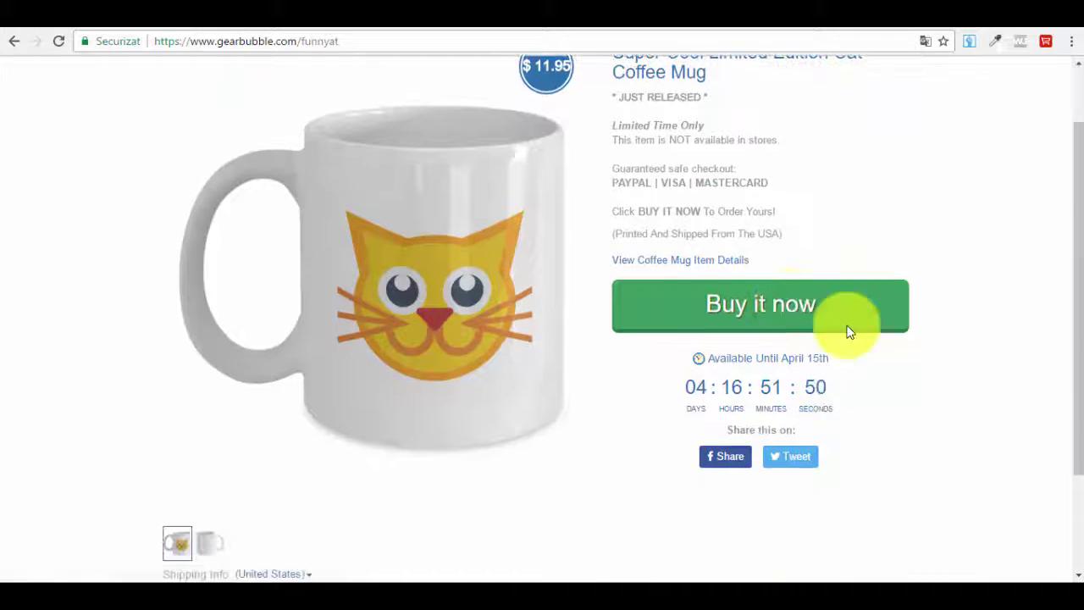
{"action": "scroll", "coordinate": [955, 236], "scroll_direction": "up", "scroll_amount": 1}
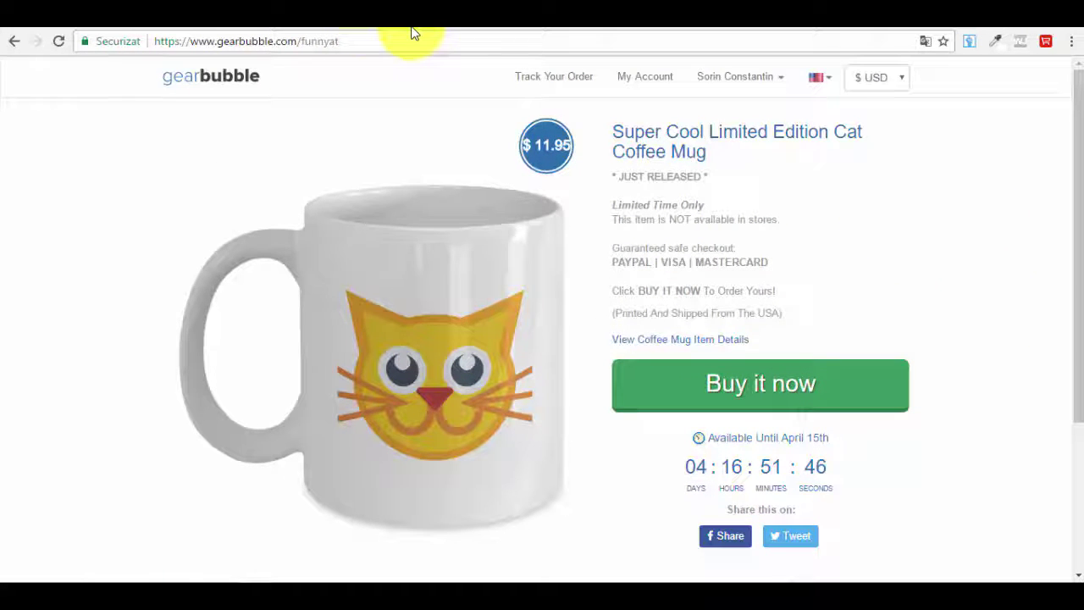
Select the sales page's full web address, and return to the page of post-launch campaign options
{"action": "left_click", "coordinate": [382, 38]}
{"action": "right_click", "coordinate": [382, 38]}
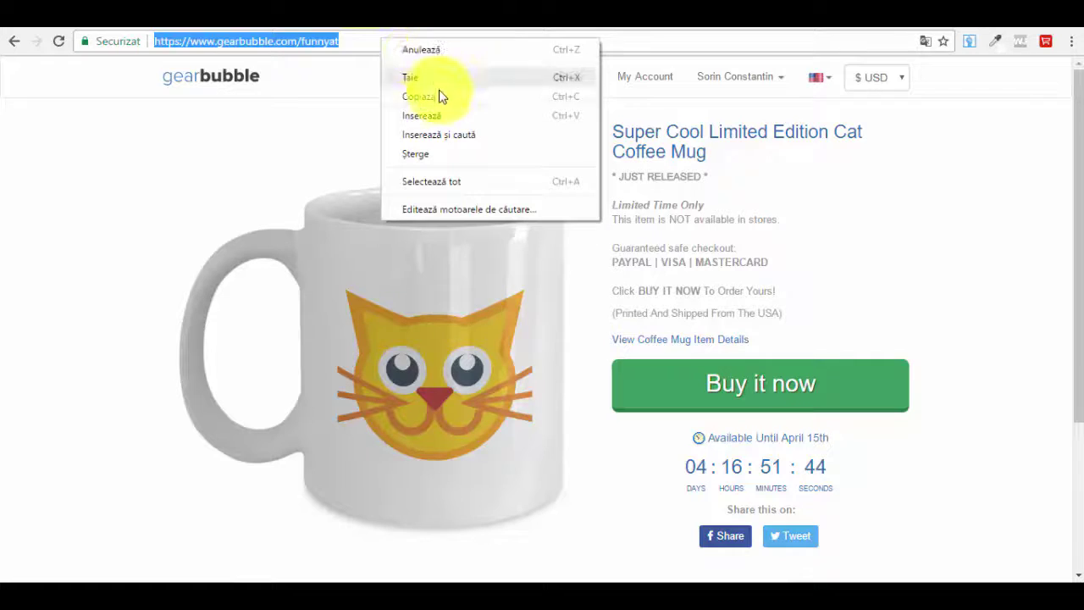
{"action": "left_click", "coordinate": [323, 44]}
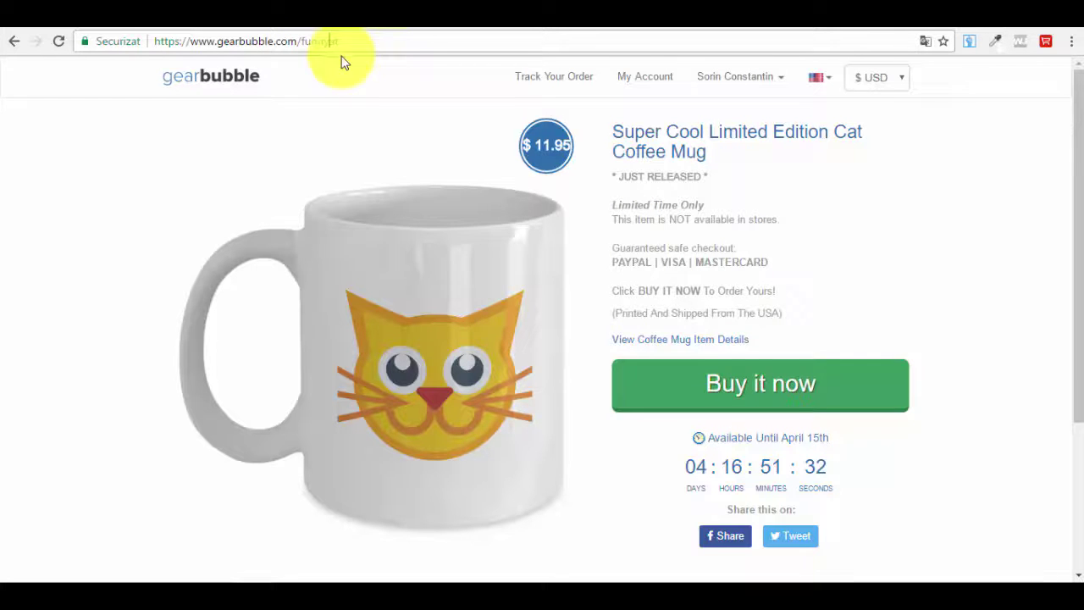
{"action": "left_click_drag", "start_coordinate": [156, 41], "coordinate": [348, 43]}
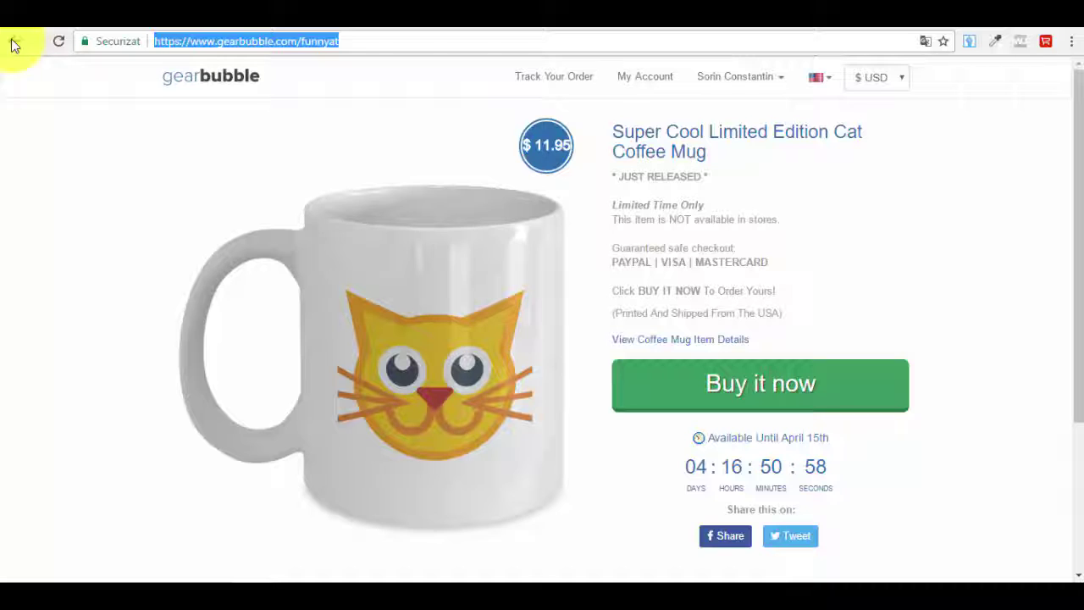
{"action": "left_click", "coordinate": [10, 46]}
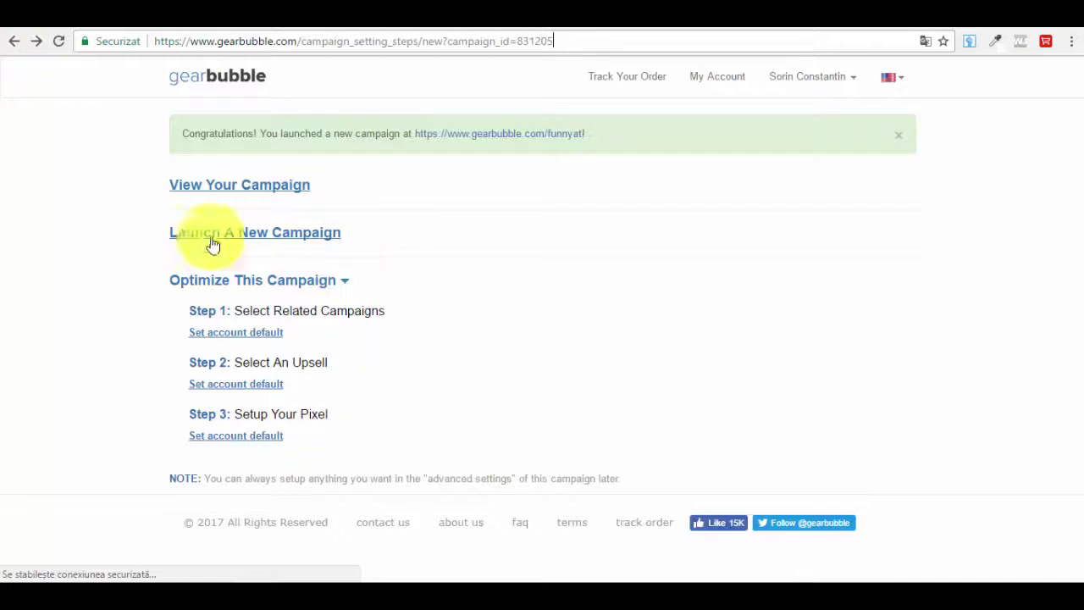